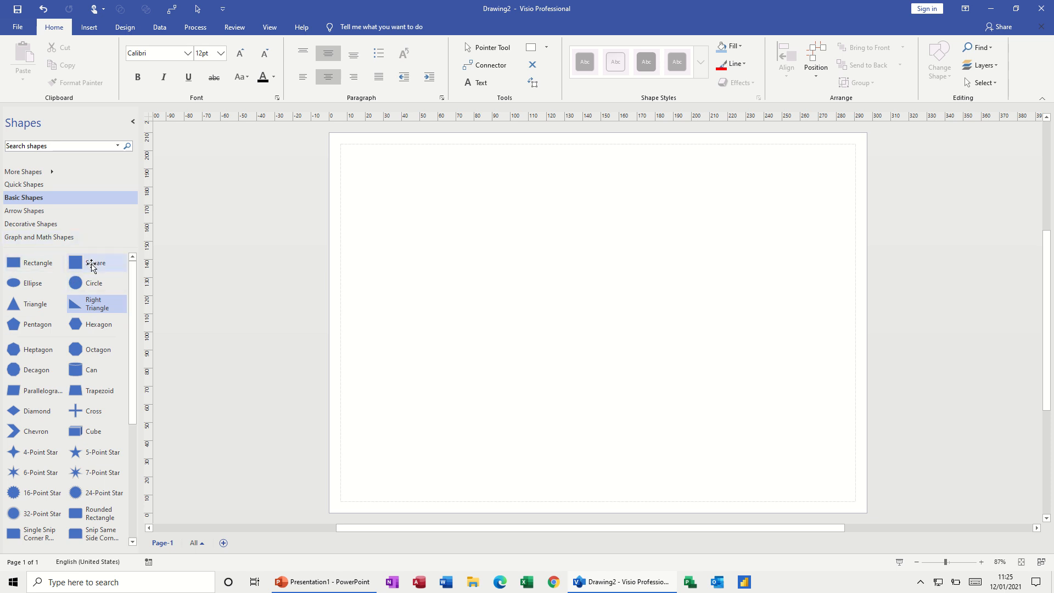
Place two squares on the page and arrange them side by side near the page's upper edge.
left_click_drag(78, 263, 456, 222)
left_click_drag(84, 265, 685, 311)
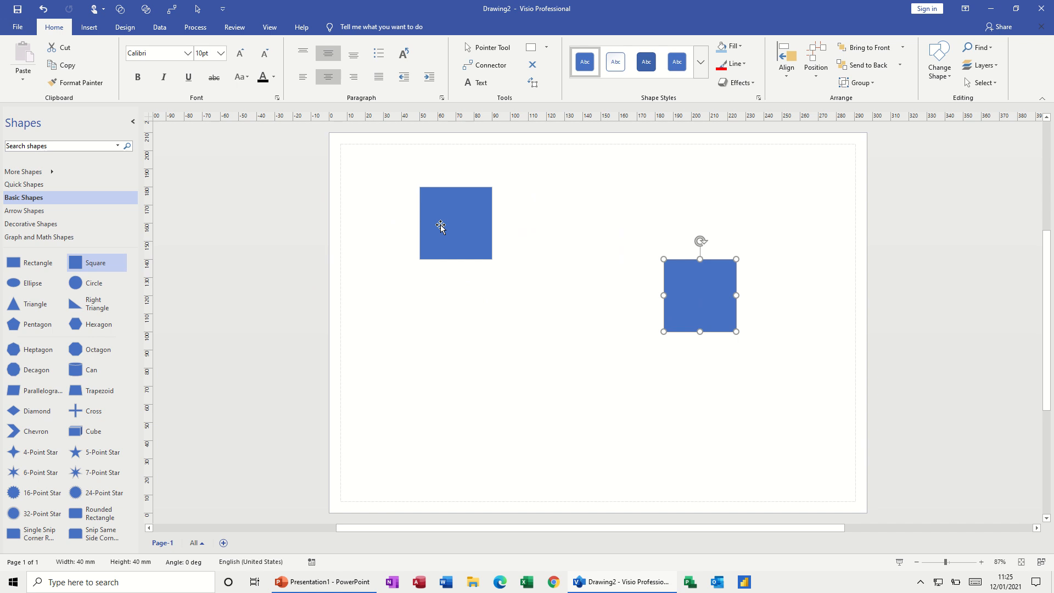
left_click_drag(460, 248, 616, 301)
left_click_drag(714, 299, 757, 187)
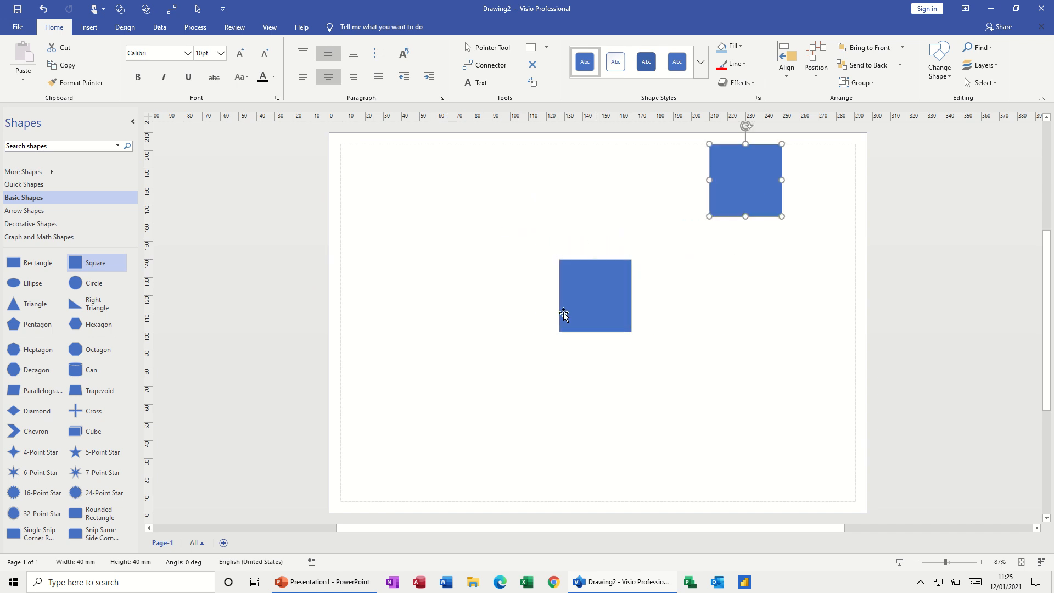
left_click_drag(564, 314, 564, 214)
left_click_drag(720, 203, 680, 219)
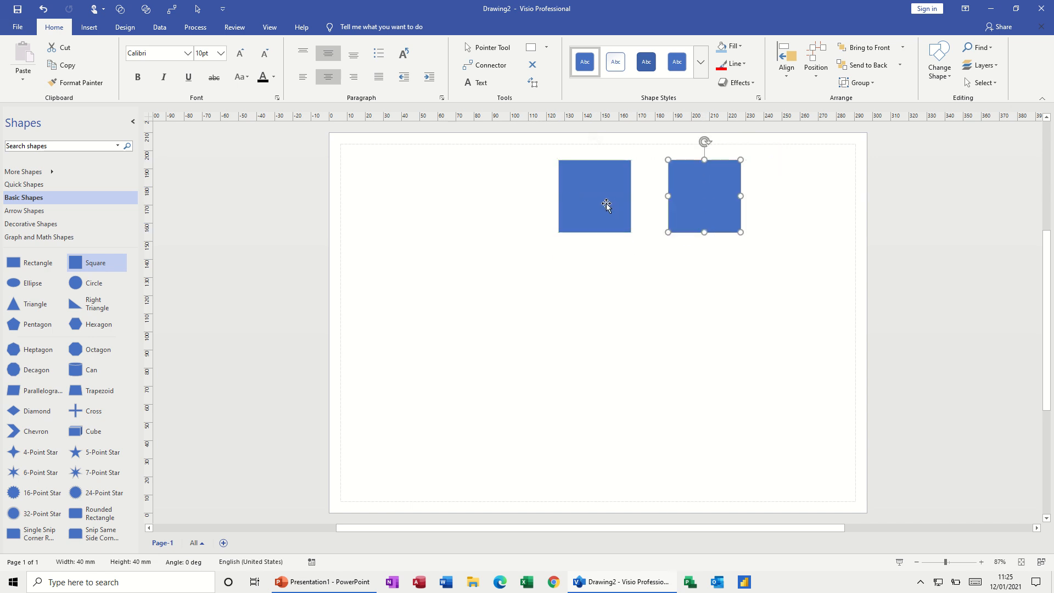
Move both squares together down to the middle of the page and clear the selection.
left_click(607, 205, "shift")
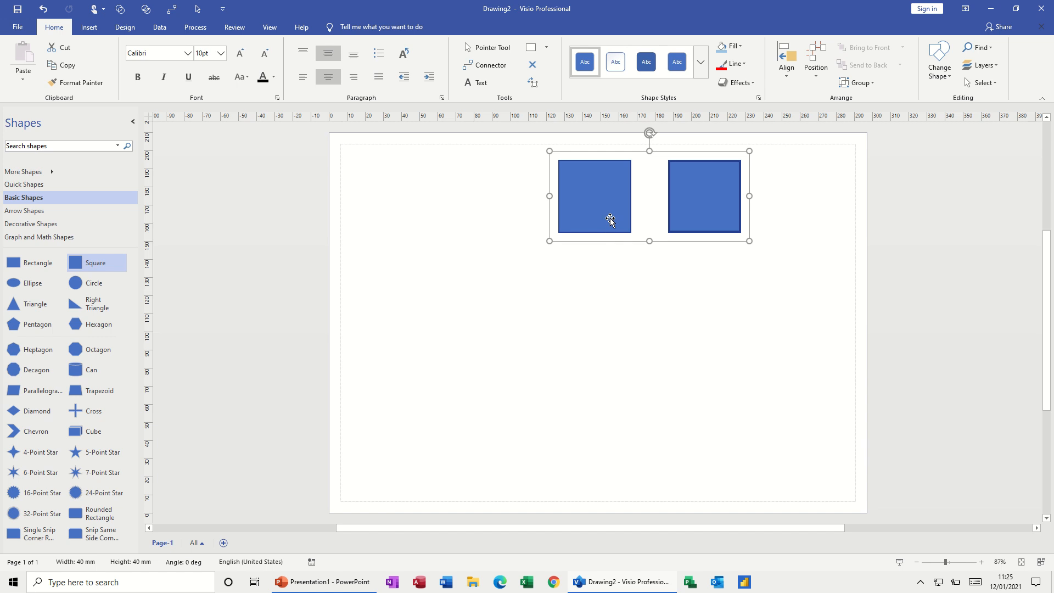
left_click_drag(610, 242, 616, 360)
left_click(631, 189)
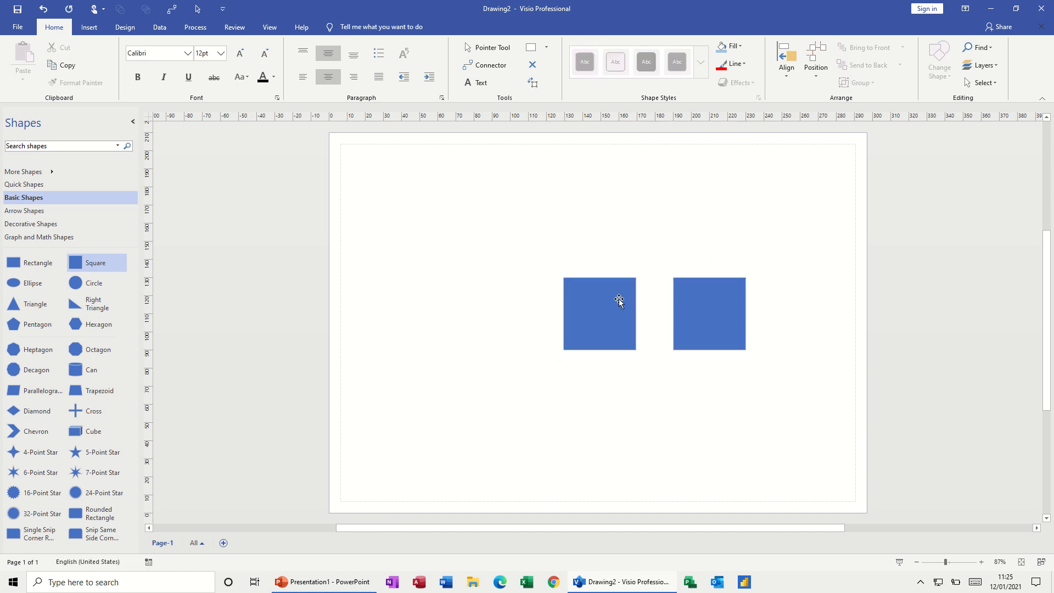
Select both squares and insert a container around them in the style with a curved dark heading band and light blue fill.
left_click_drag(545, 267, 777, 368)
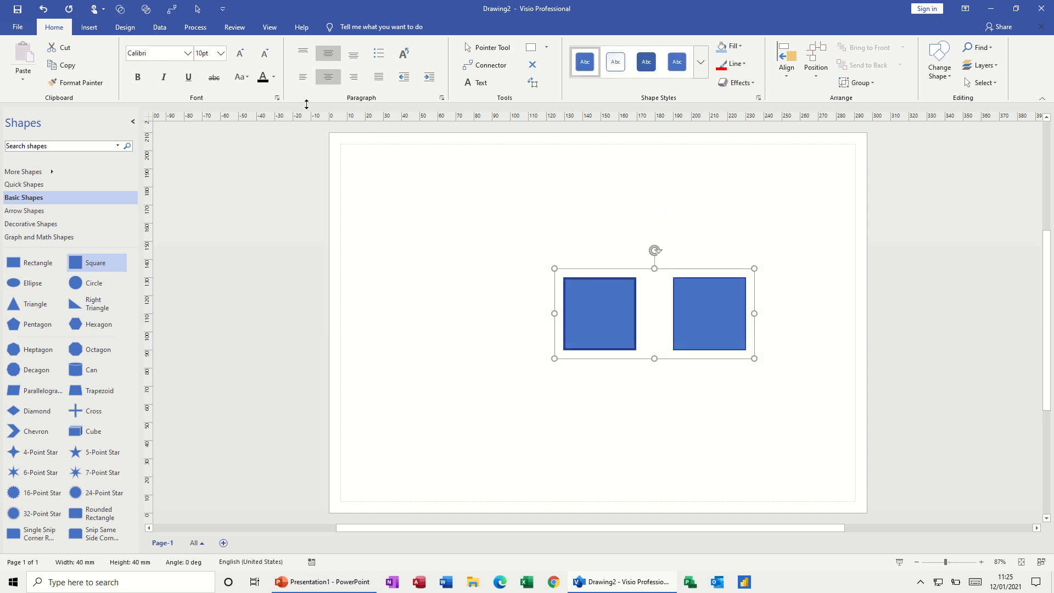
left_click(90, 27)
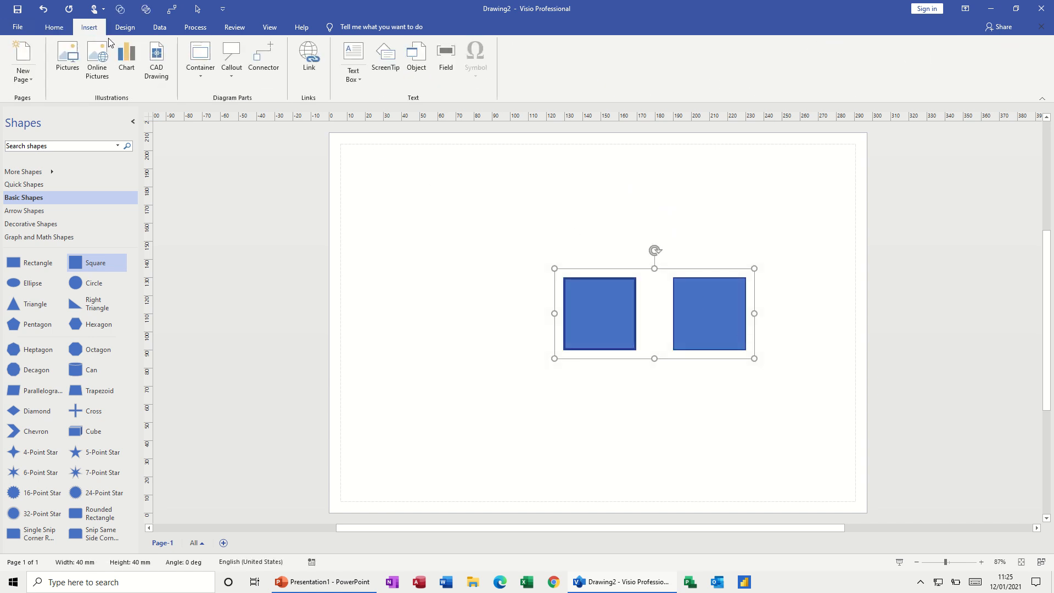
left_click(202, 75)
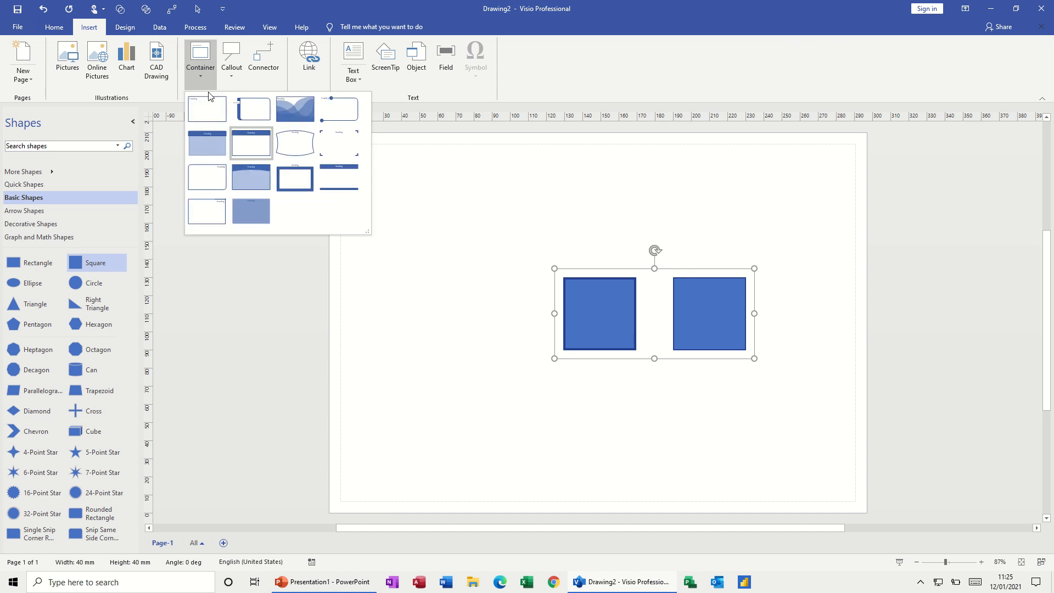
left_click(258, 177)
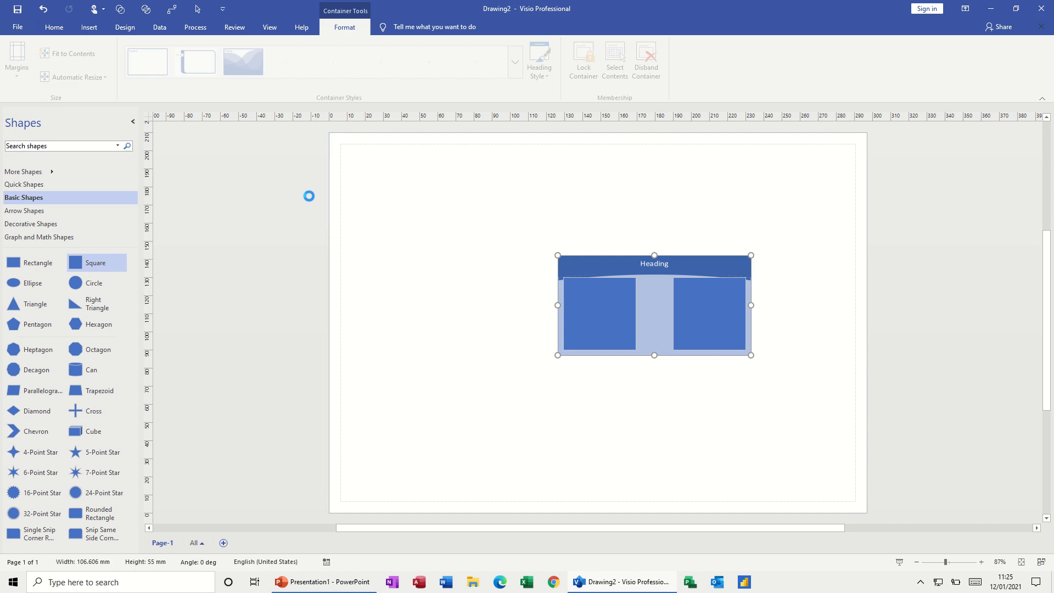
Move the container with its two squares around the page, leaving it in the page's upper left area.
left_click_drag(598, 258, 456, 181)
left_click(723, 220)
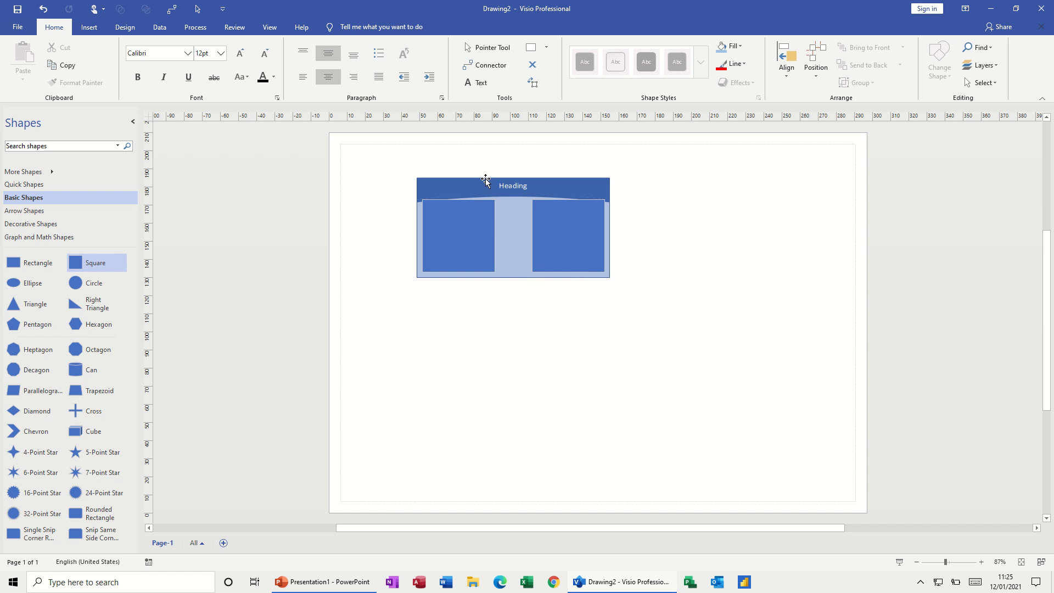
left_click_drag(486, 178, 609, 186)
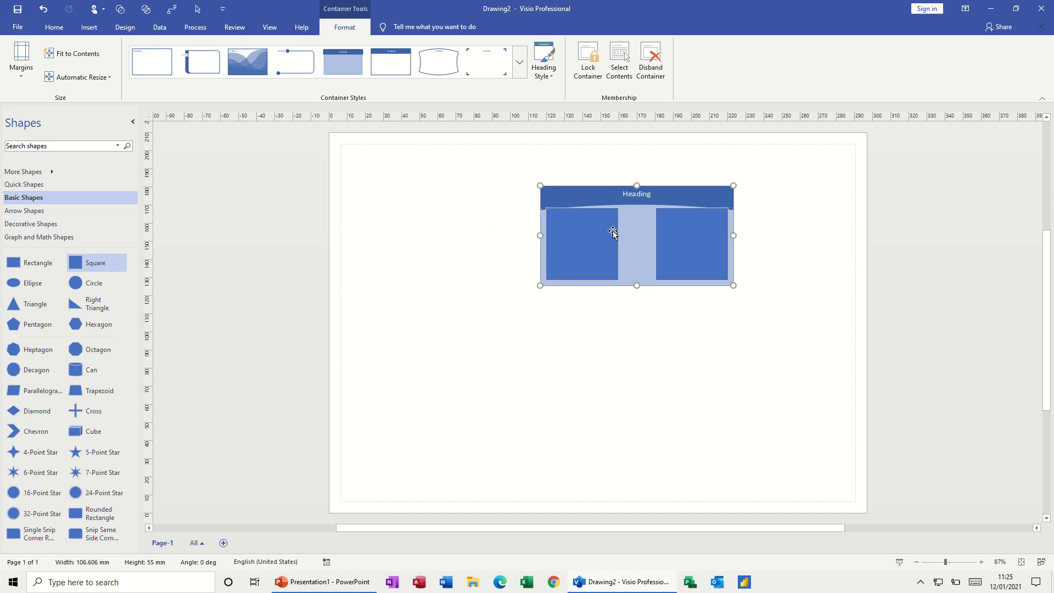
left_click_drag(569, 192, 454, 174)
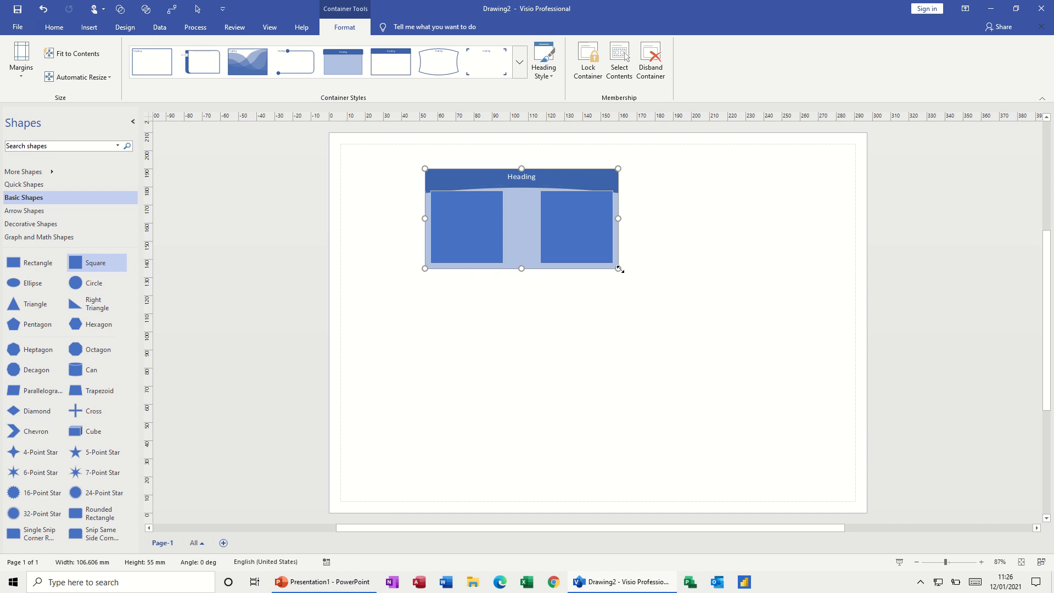
Enlarge the container to about 184 × 95 mm and add a circle inside it, beside the two squares.
left_click_drag(620, 270, 760, 341)
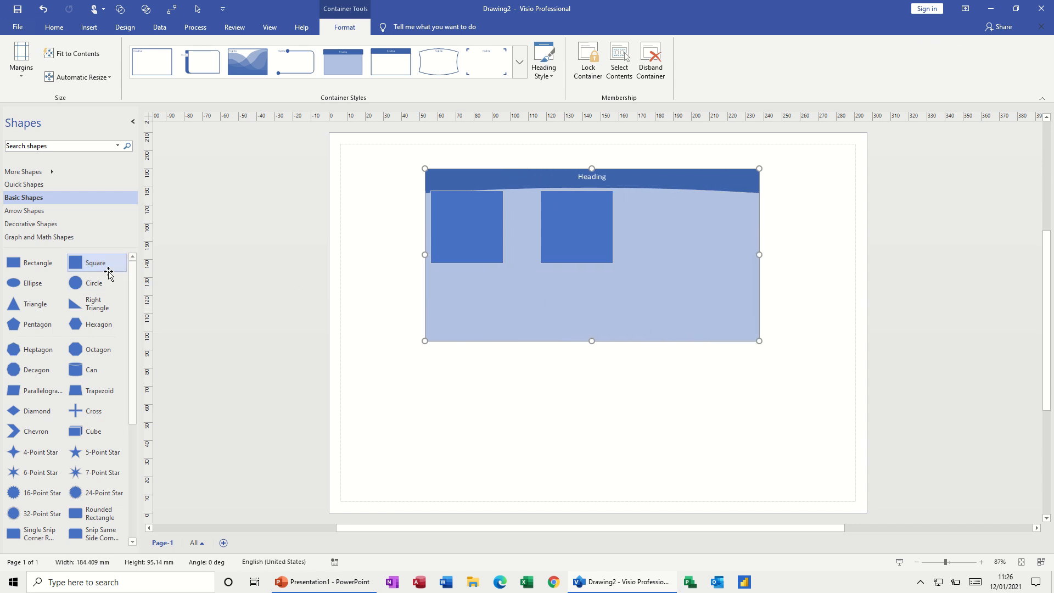
left_click_drag(92, 283, 694, 248)
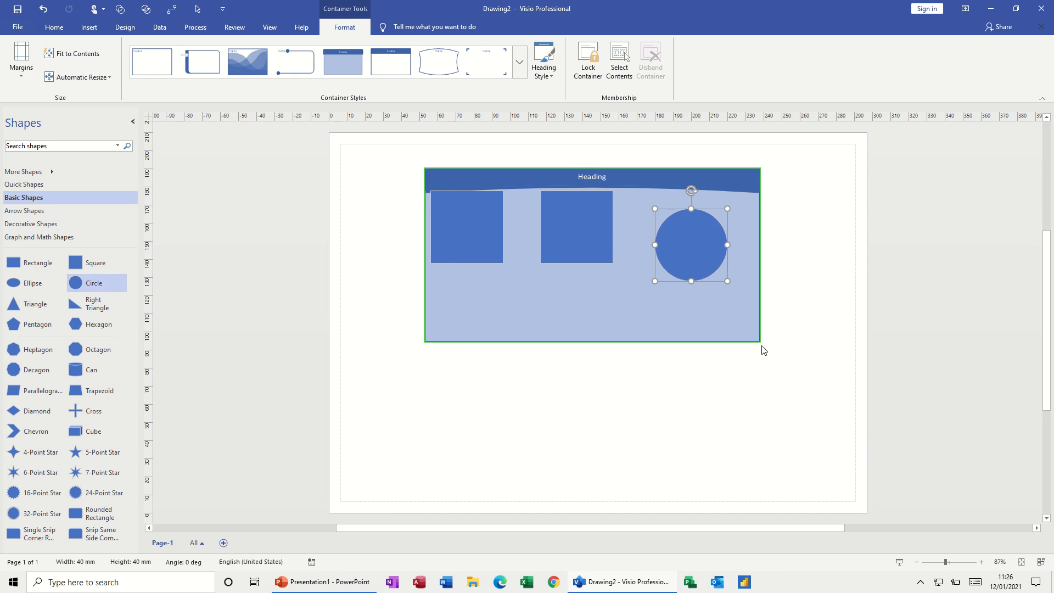
left_click(763, 360)
mouse_move(577, 236)
left_mouse_down()
mouse_move(575, 366)
mouse_move(554, 423)
mouse_move(586, 237)
left_mouse_up()
mouse_move(687, 249)
left_mouse_down()
mouse_move(683, 231)
mouse_move(688, 246)
left_mouse_up()
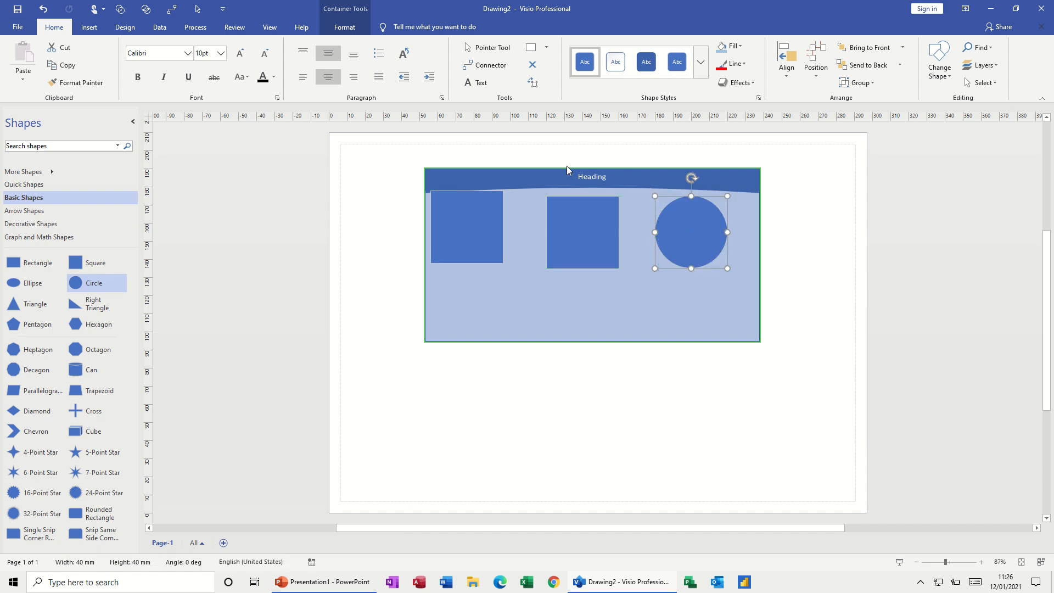
Review the available container styles, heading styles and automatic resize options without changing any of them.
left_click(344, 29)
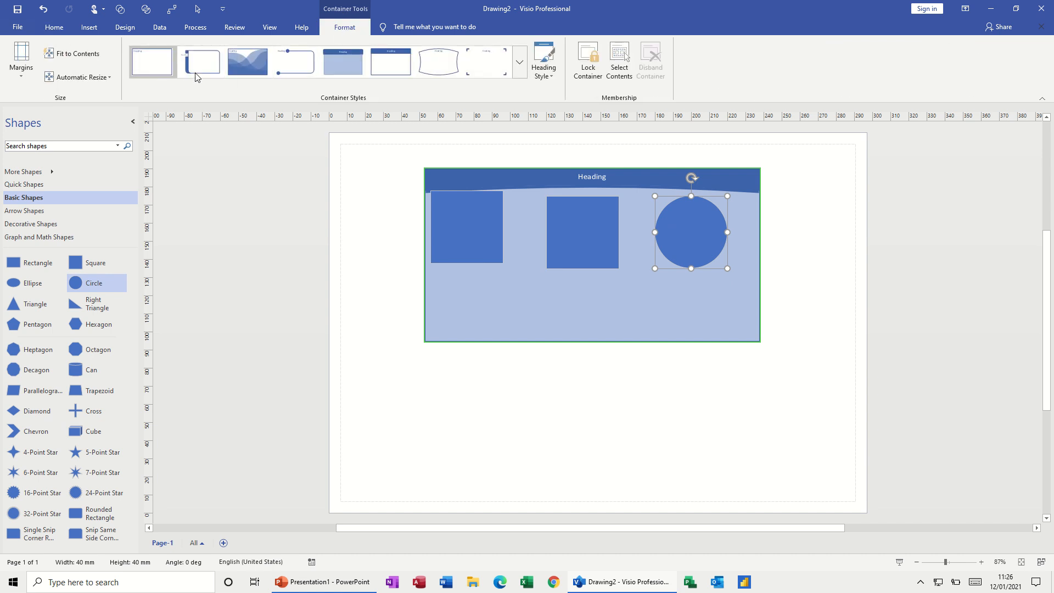
left_click(518, 76)
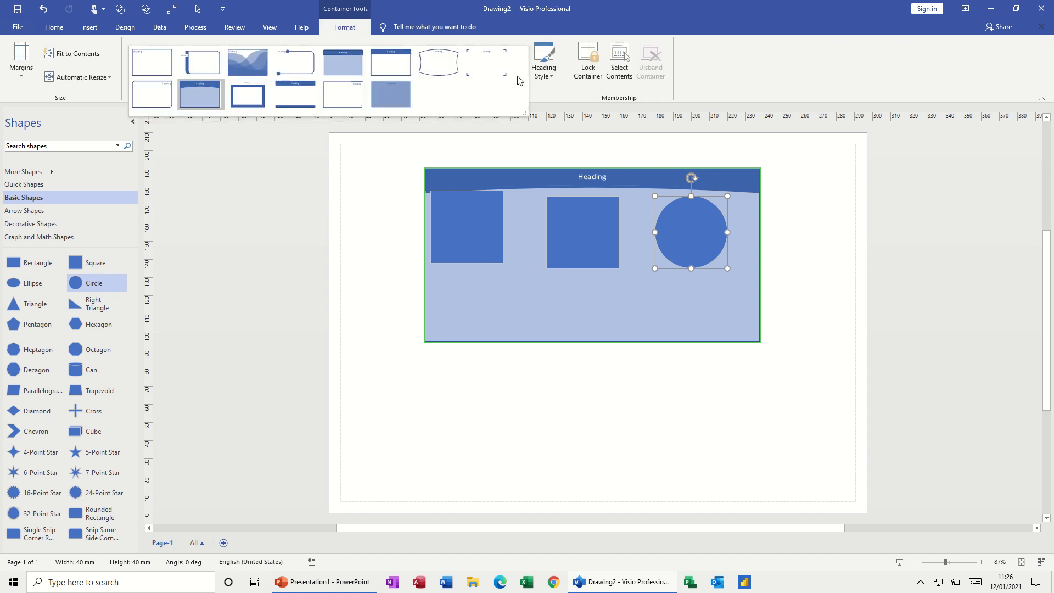
left_click(543, 71)
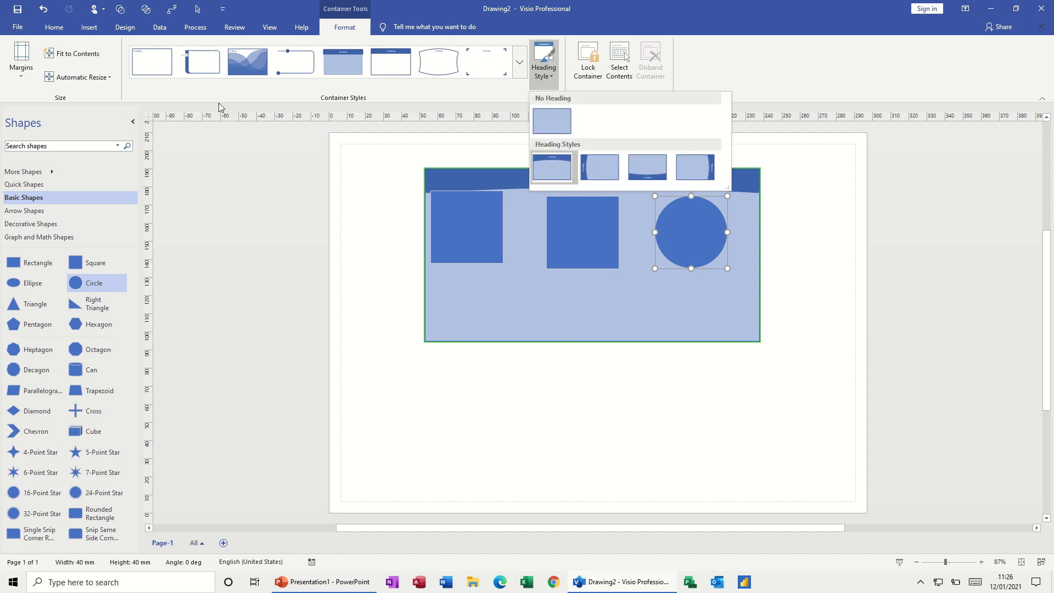
left_click(107, 79)
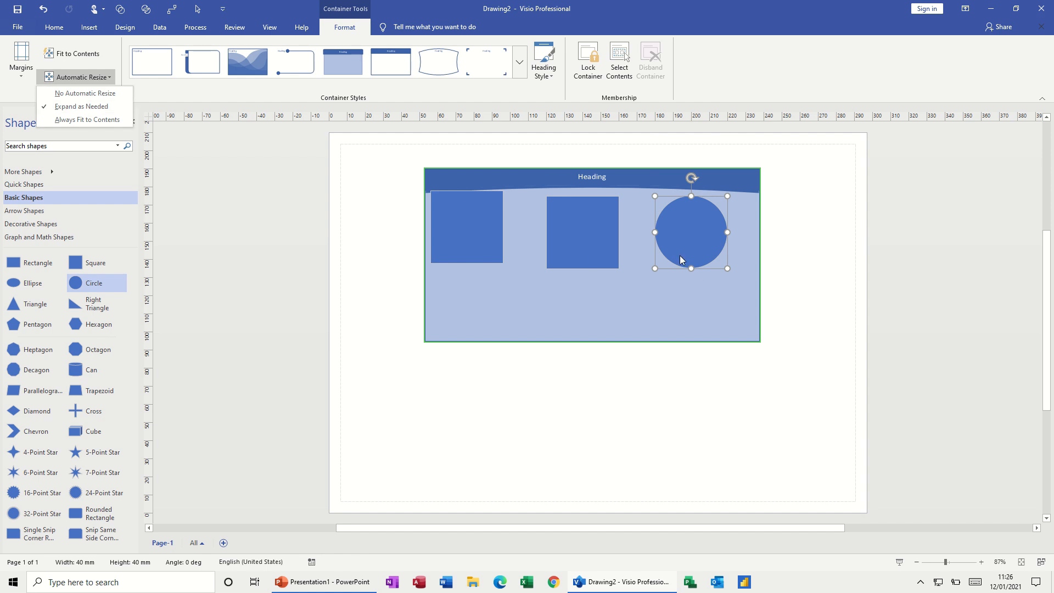
left_click(586, 243)
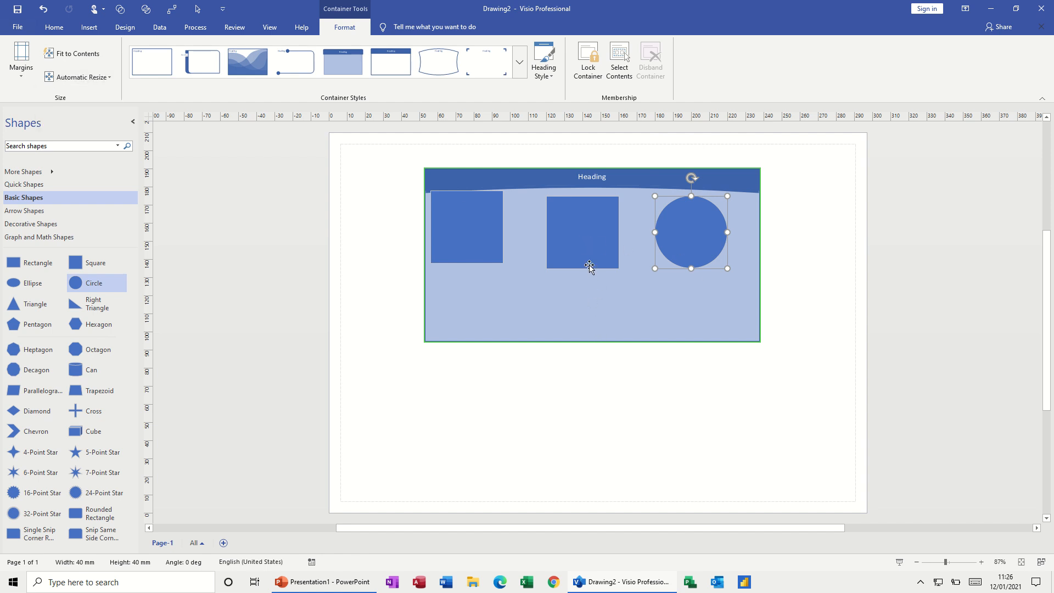
Reposition the second square and the circle inside the container so they form a row with the first square.
left_click_drag(589, 266, 593, 236)
left_click(669, 254)
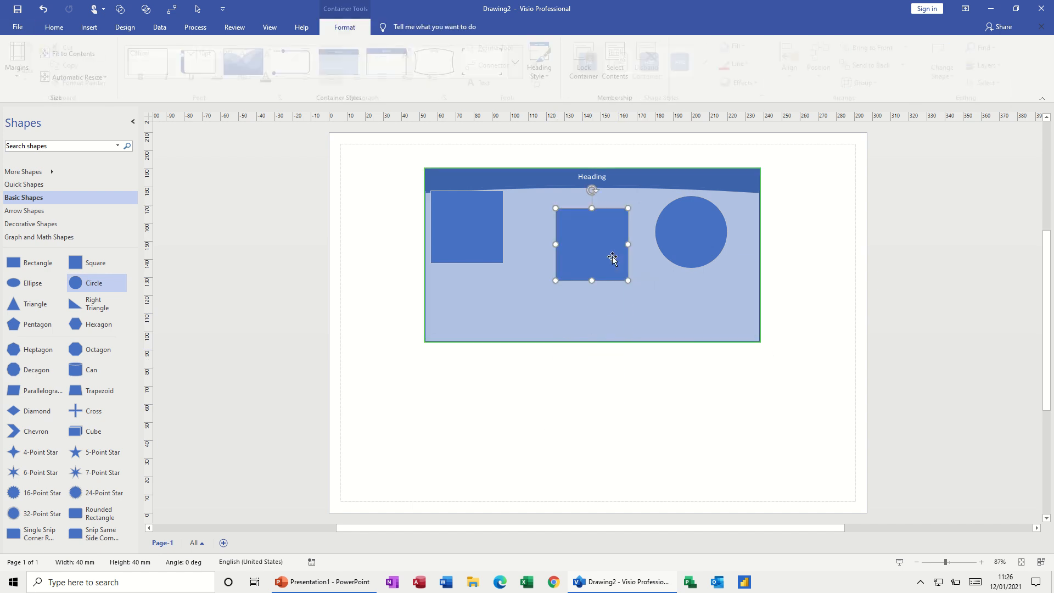
left_click_drag(695, 235, 709, 302)
left_click_drag(595, 223, 563, 205)
left_click_drag(718, 292, 674, 229)
Add two hexagons to the container and arrange them side by side beneath the squares and circle.
left_click_drag(80, 326, 550, 305)
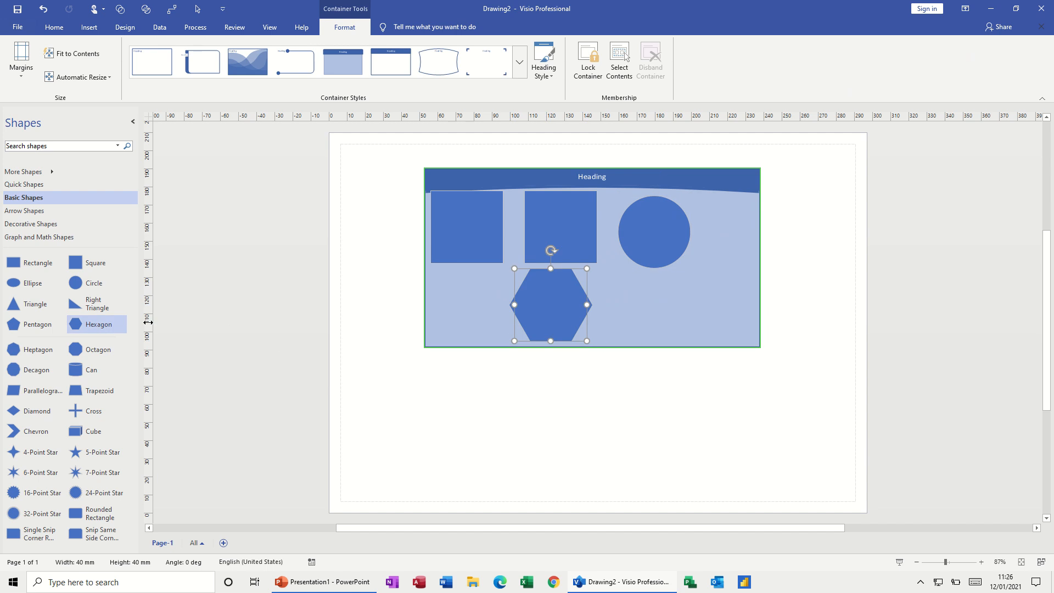
left_click_drag(107, 329, 657, 332)
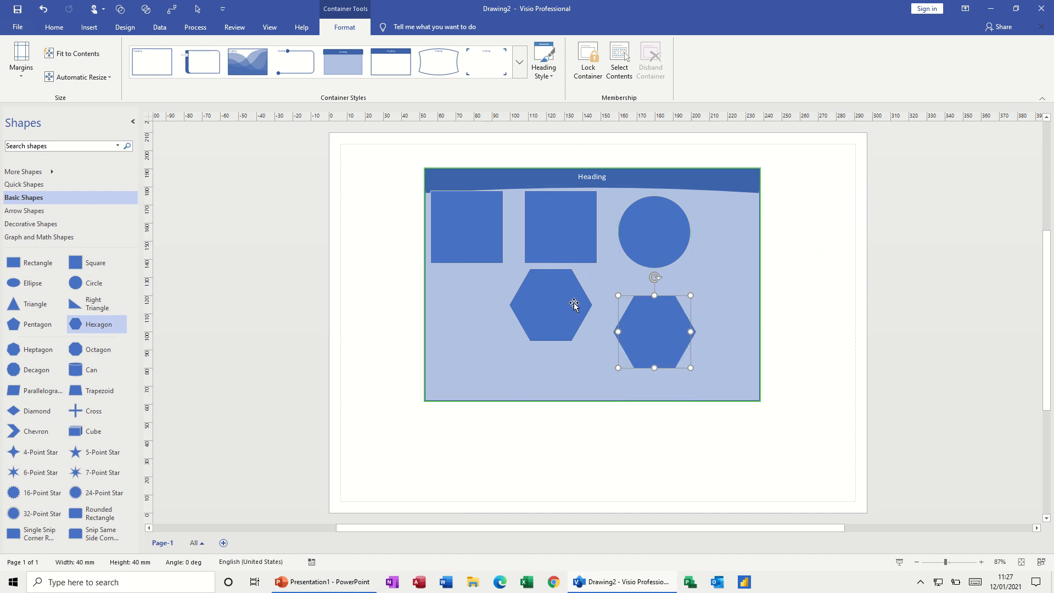
left_click_drag(526, 308, 466, 344)
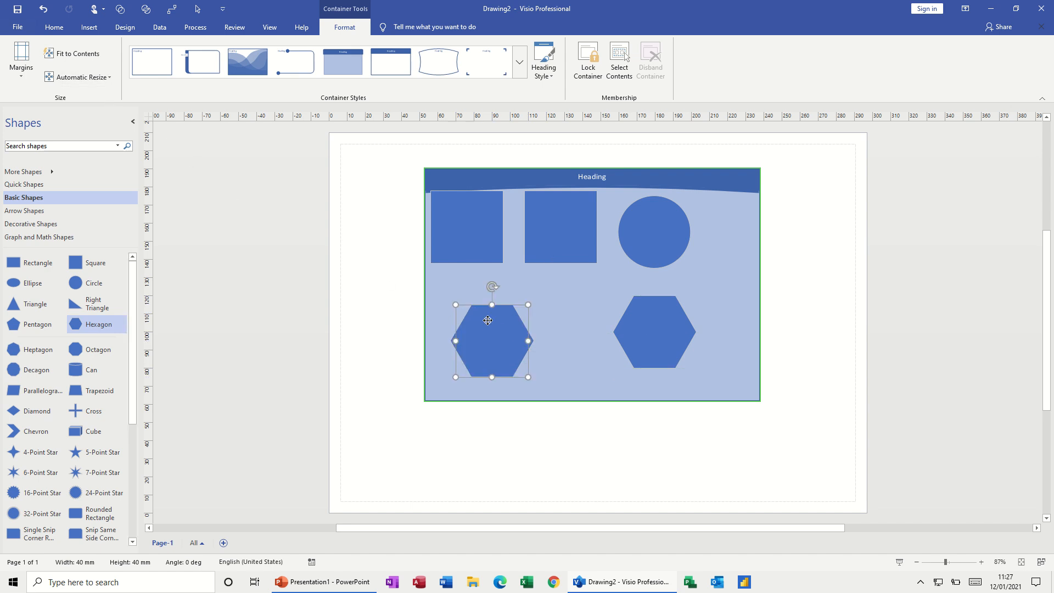
left_click_drag(487, 321, 505, 284)
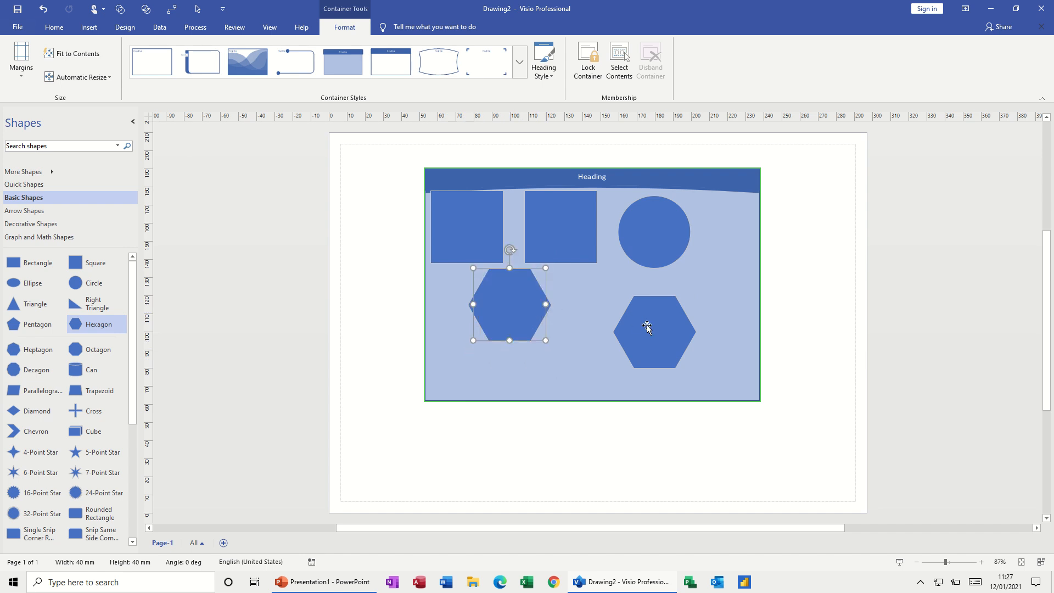
left_click_drag(647, 327, 603, 299)
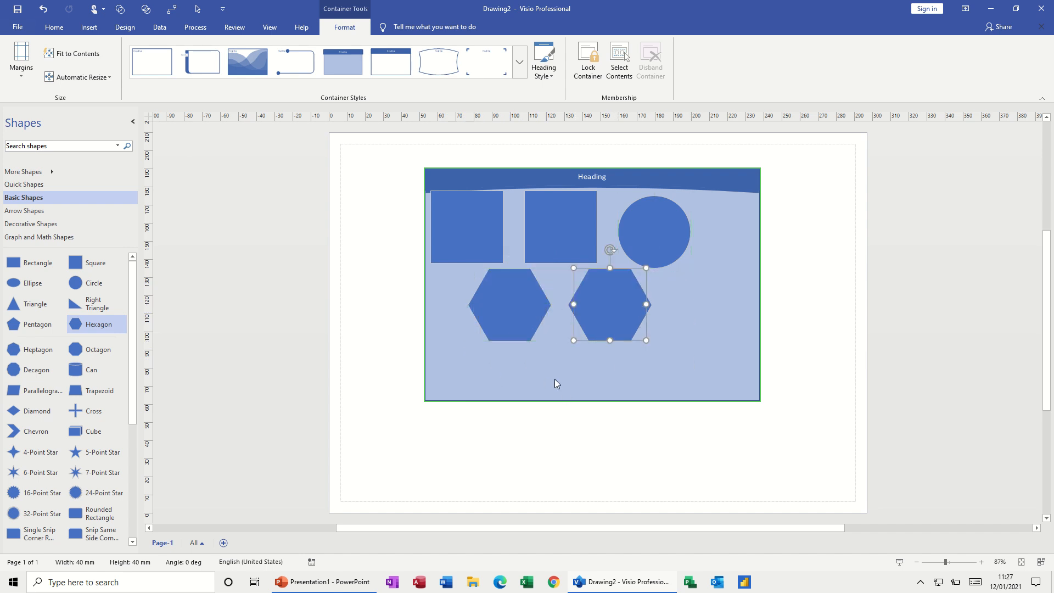
Fit the container to its contents and set its automatic resizing to Always Fit to Contents.
left_click(80, 56)
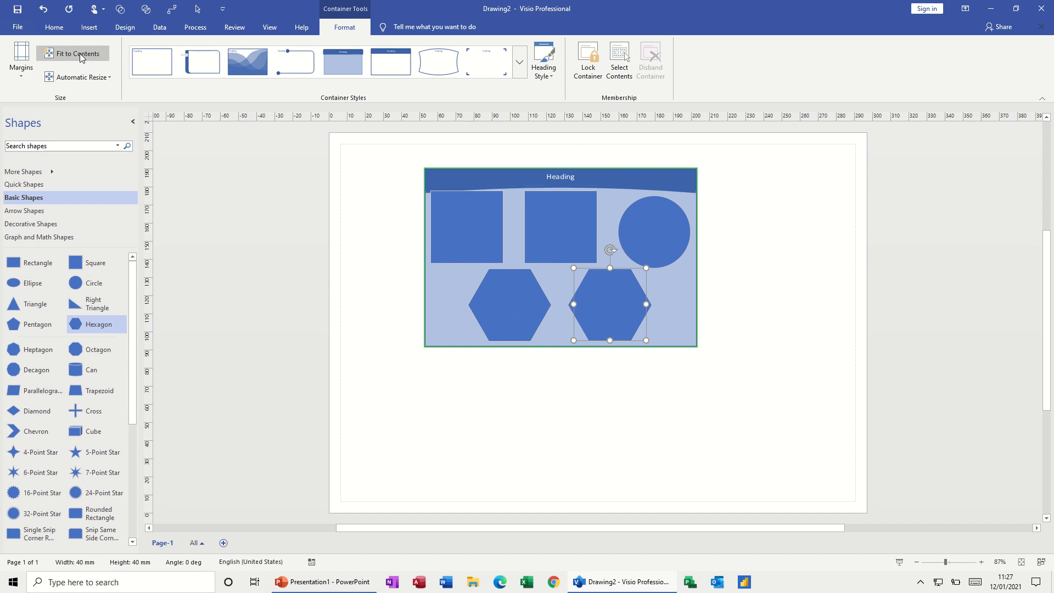
left_click(106, 77)
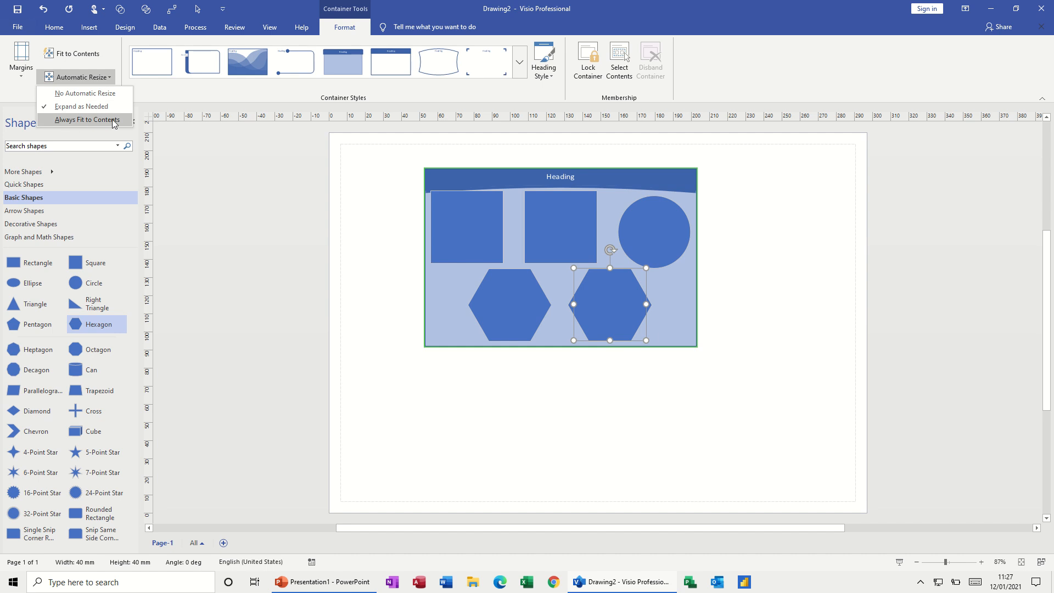
left_click(85, 120)
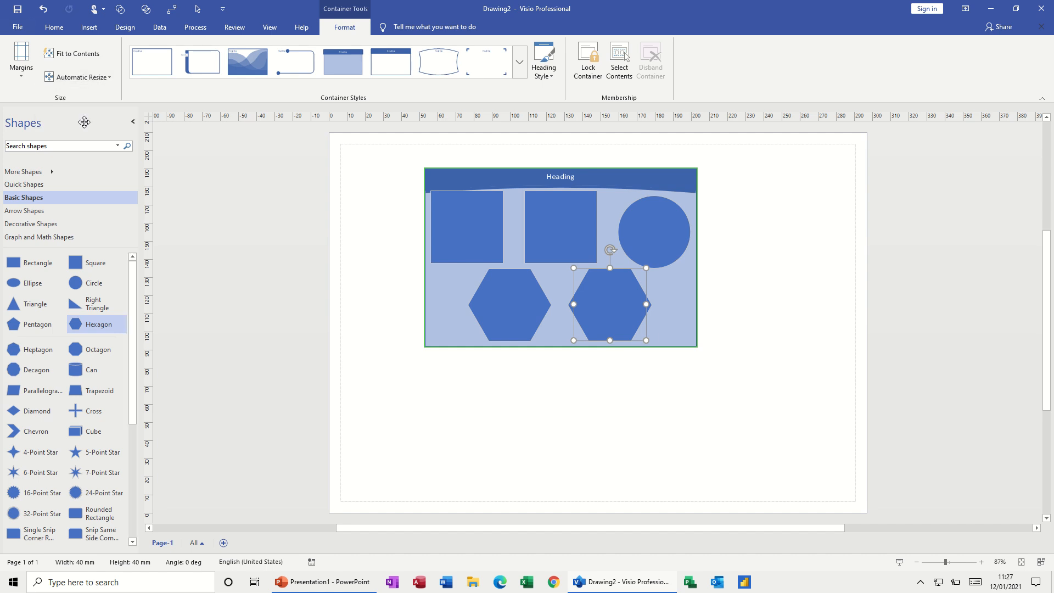
Add a third hexagon to the container and arrange the three hexagons in a row beneath the other shapes.
mouse_move(620, 318)
left_mouse_down()
mouse_move(619, 339)
mouse_move(630, 303)
left_mouse_up()
left_click(688, 323)
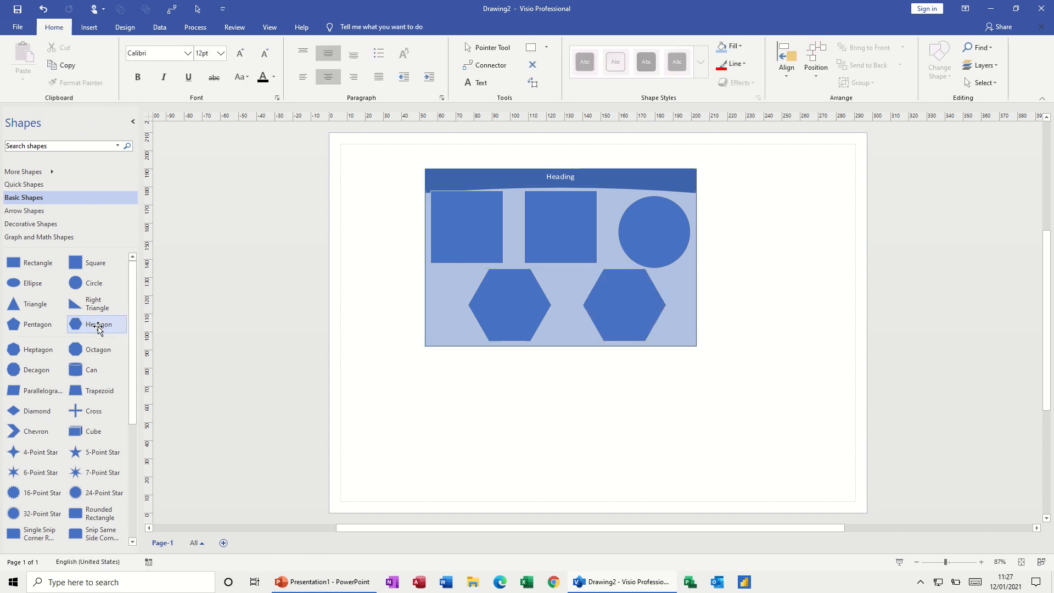
left_click_drag(94, 325, 657, 322)
left_click_drag(482, 317, 452, 324)
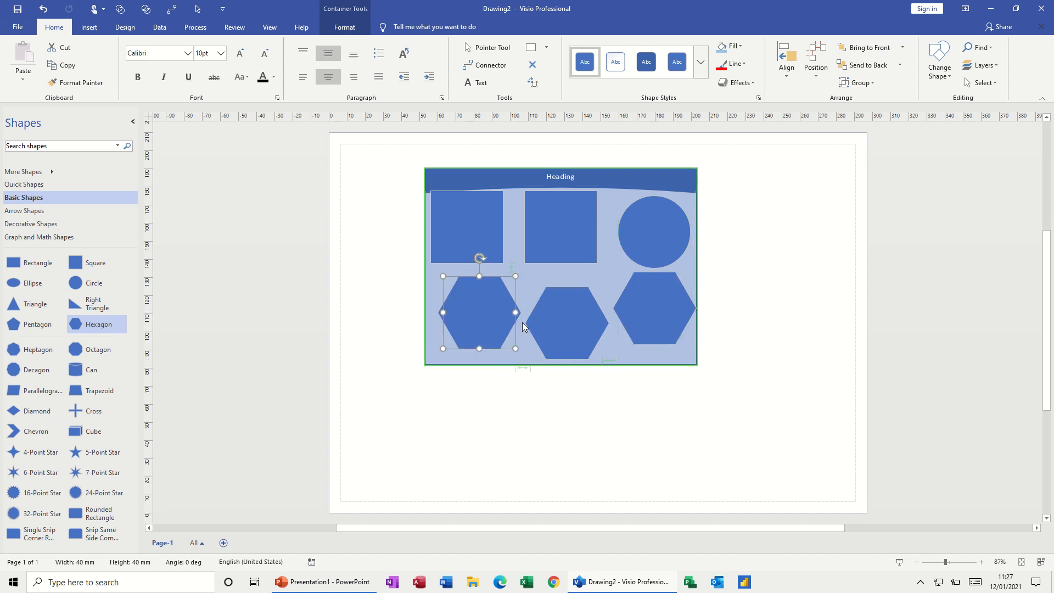
left_click_drag(555, 325, 555, 310)
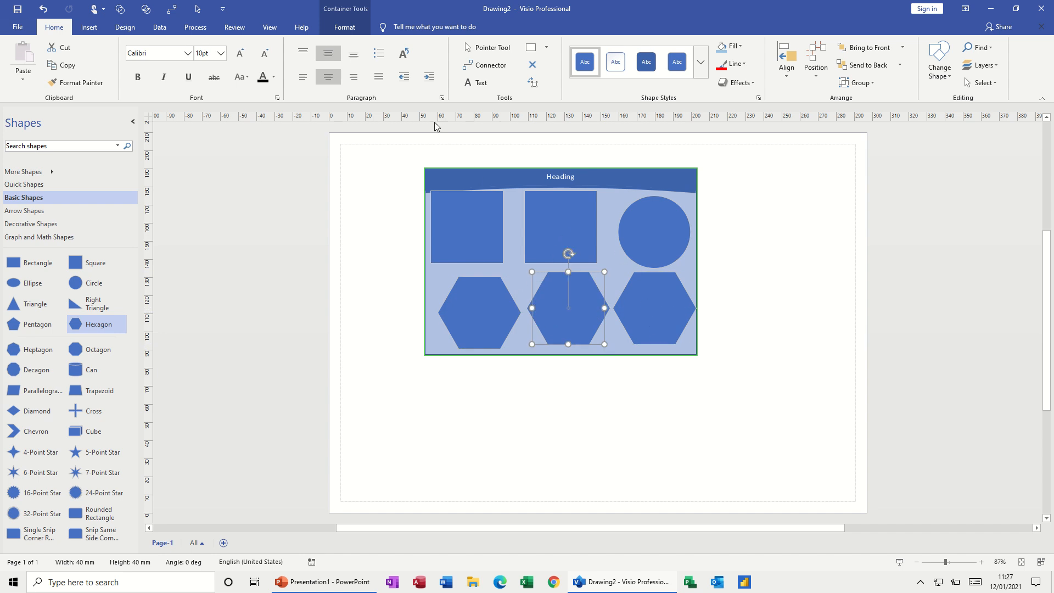
Change the container's heading style to the vertical heading along its left side and select the container.
left_click(344, 28)
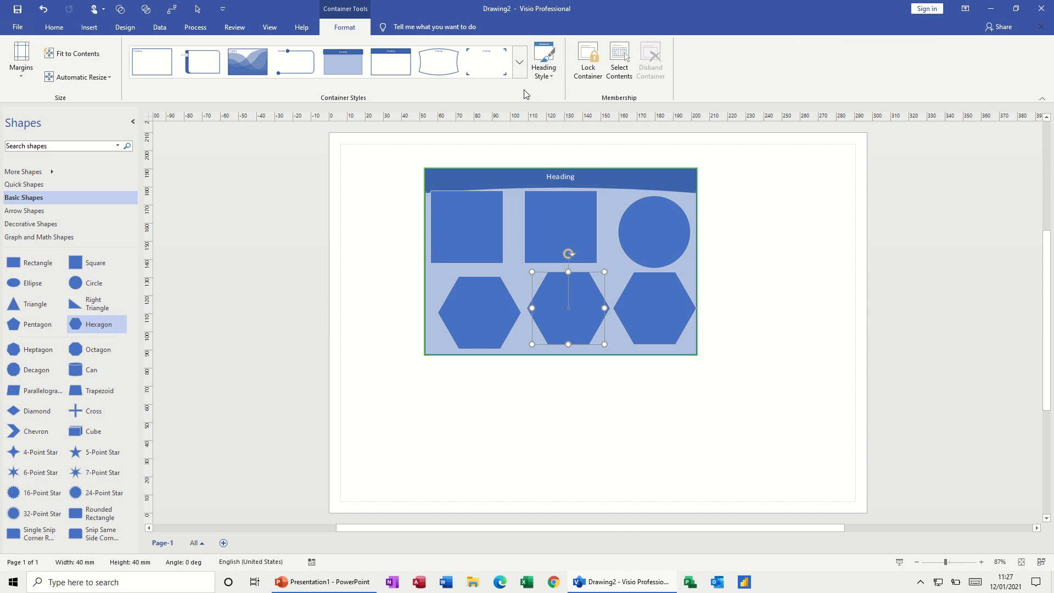
left_click(552, 76)
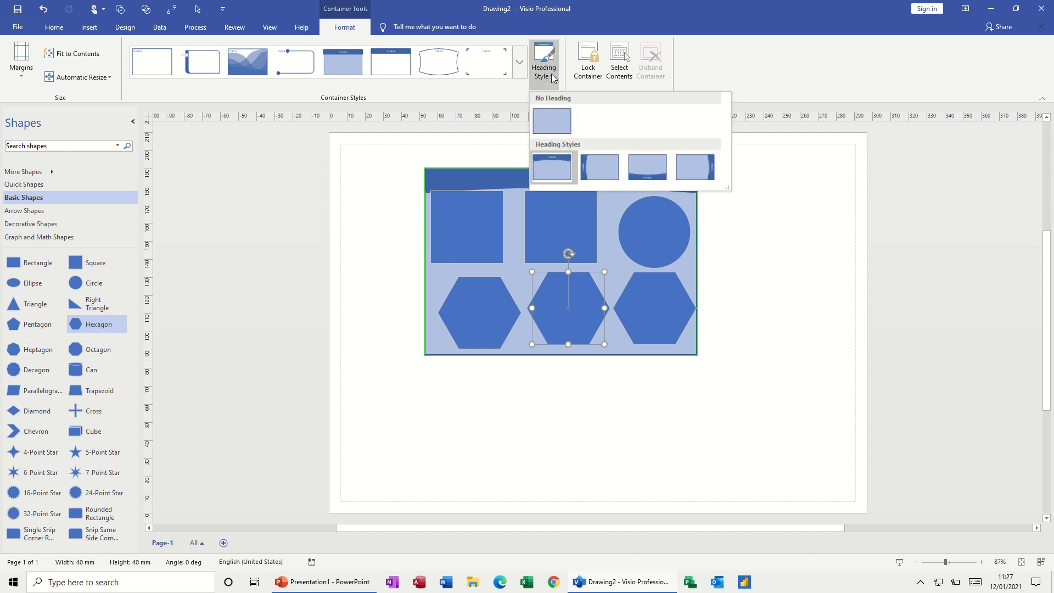
left_click(590, 163)
left_click(414, 277)
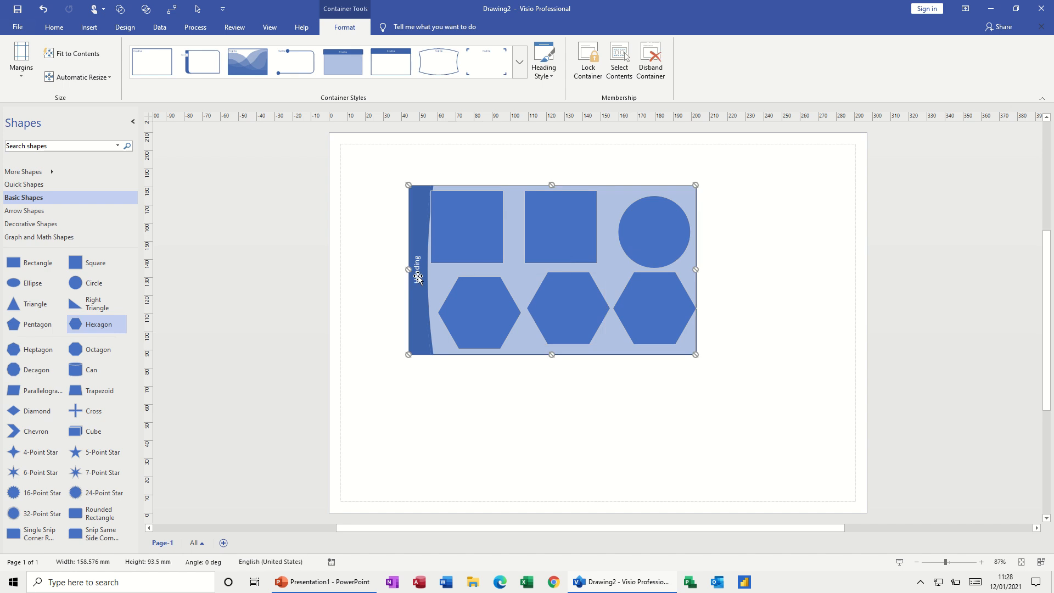
Replace the container's vertical heading text with "Test".
left_click(418, 275)
double_click(418, 266)
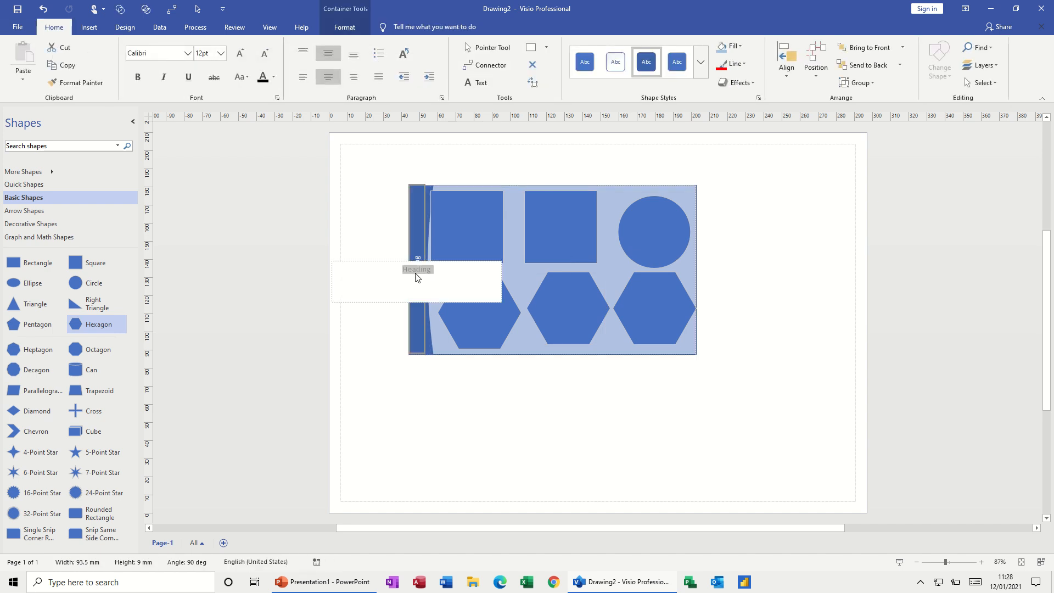
key("BackSpace")
left_click(771, 246)
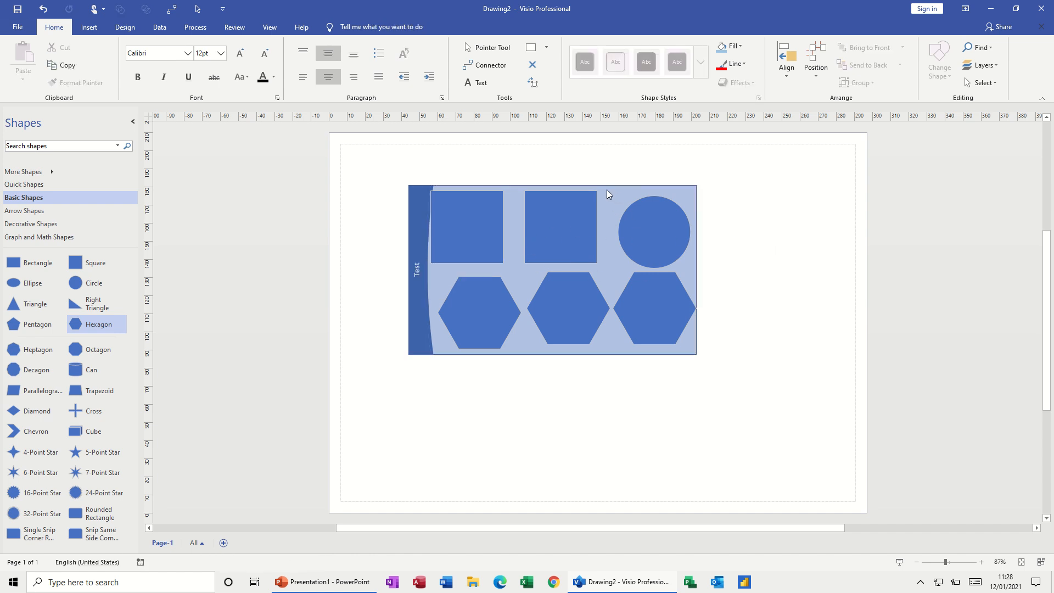
Lock the Test container and reposition the second square and the circle inside it.
left_click(411, 228)
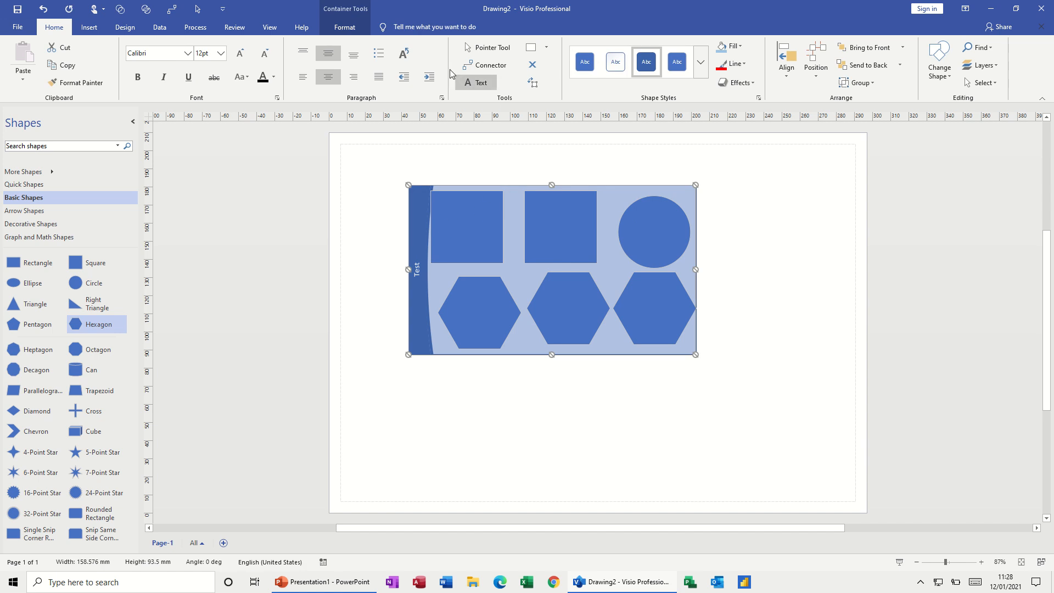
left_click(345, 28)
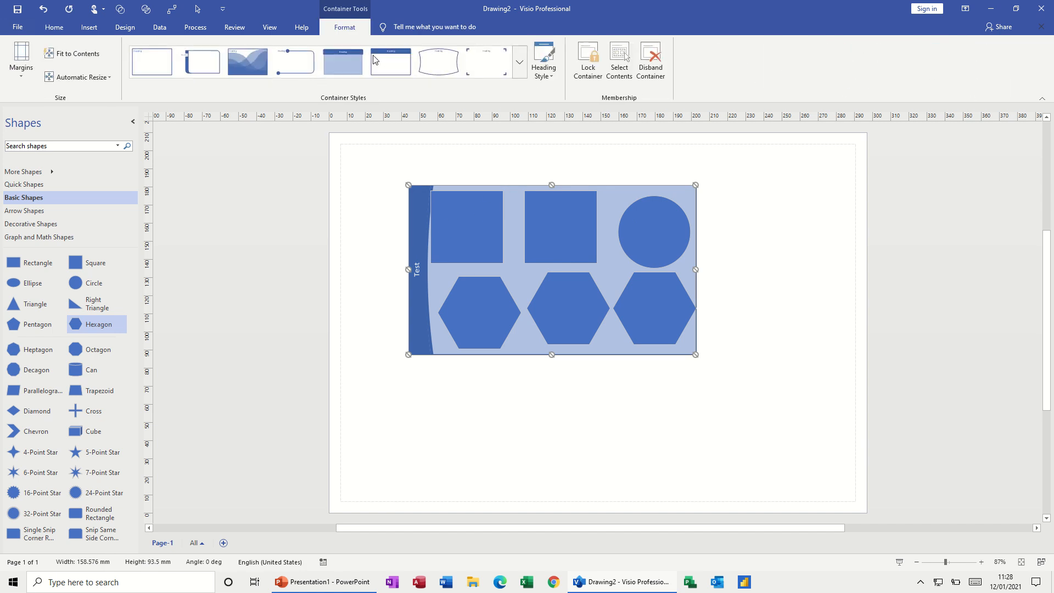
left_click(589, 55)
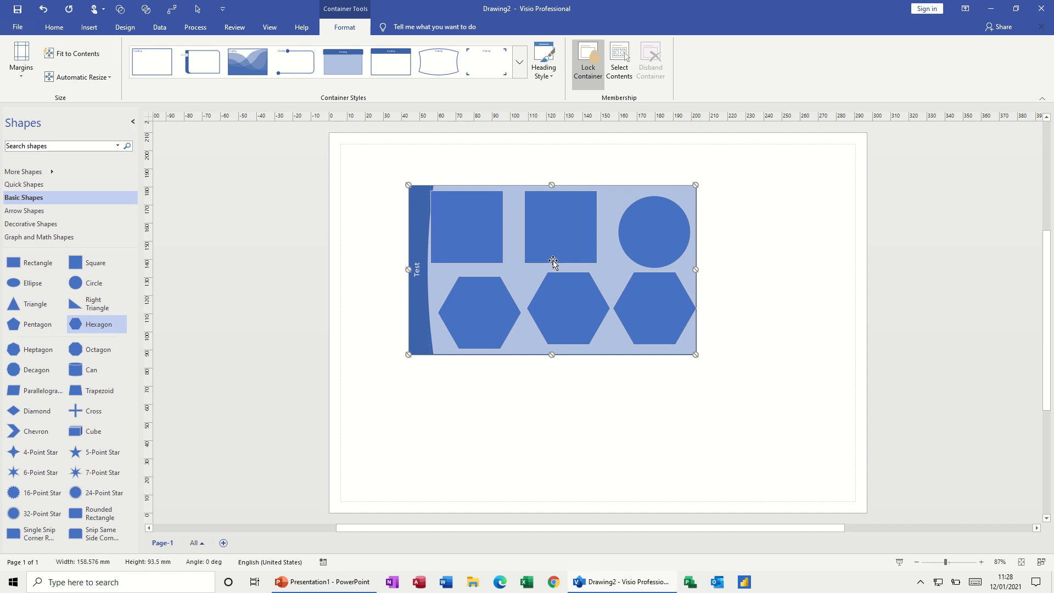
left_click(561, 231)
mouse_move(575, 235)
left_mouse_down()
mouse_move(586, 414)
mouse_move(572, 468)
mouse_move(560, 472)
mouse_move(568, 241)
left_mouse_up()
left_click_drag(668, 228, 629, 218)
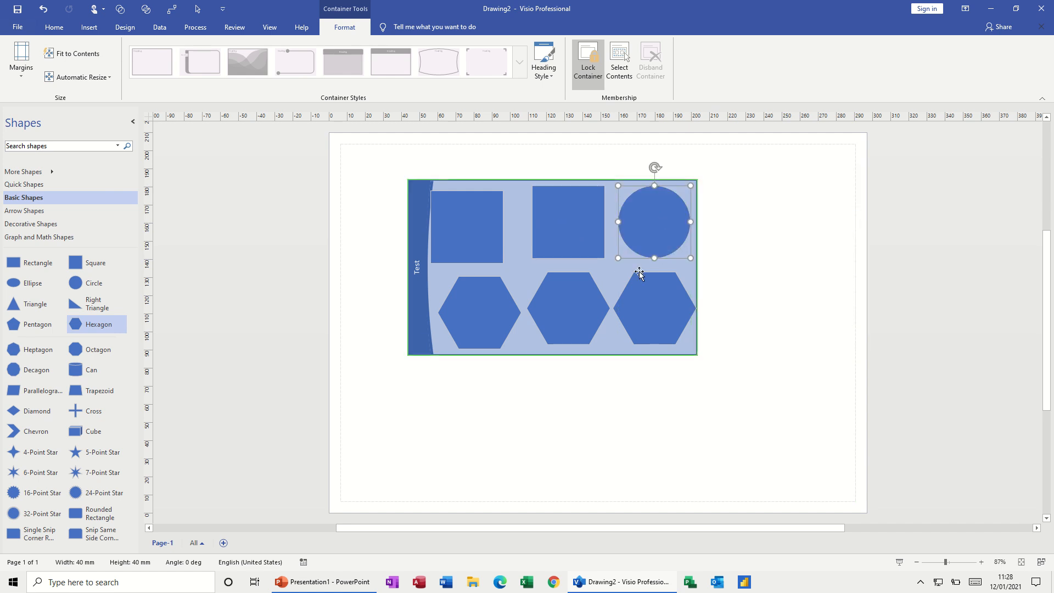
Set the container's automatic resizing to Expand as Needed and reposition the circle and the middle and right hexagons to stretch it.
left_click(109, 77)
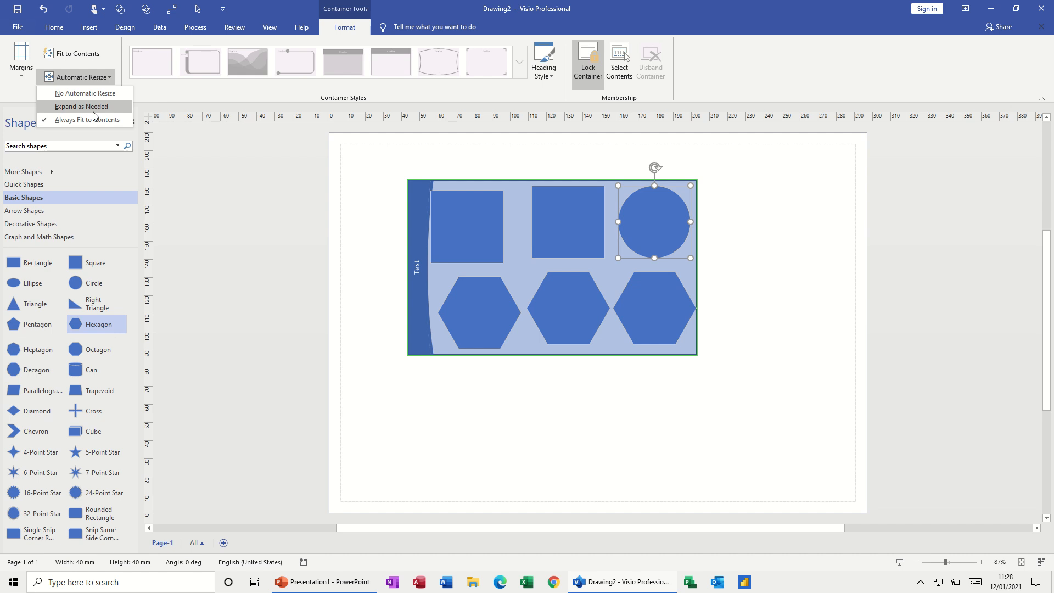
left_click(62, 106)
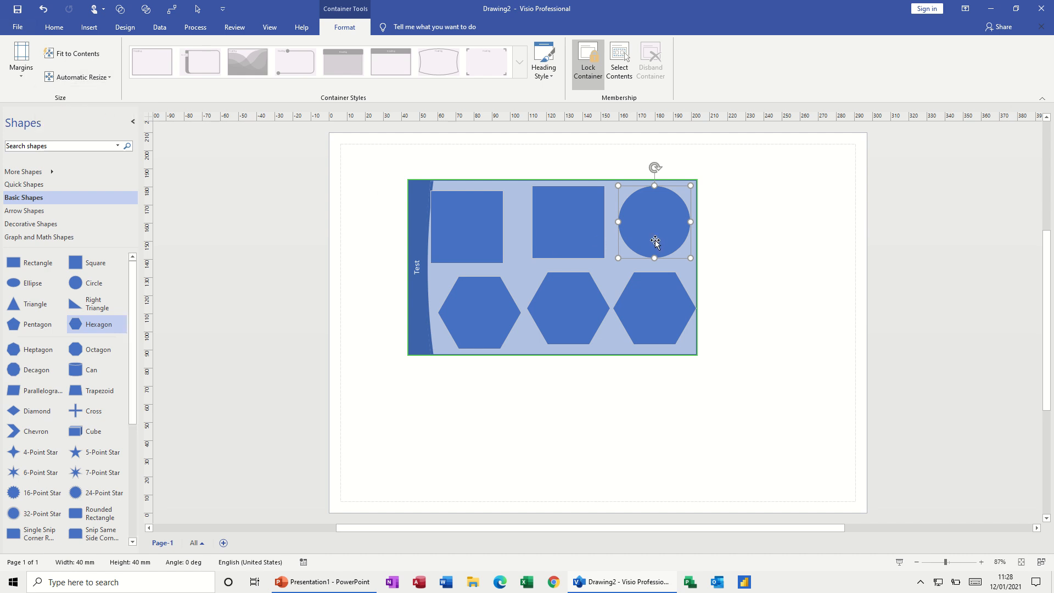
left_click_drag(666, 235, 771, 250)
left_click_drag(775, 248, 654, 214)
left_click_drag(564, 304, 685, 339)
Set the container's automatic resizing to Always Fit to Contents and move the right hexagon closer to the middle one.
left_click(110, 80)
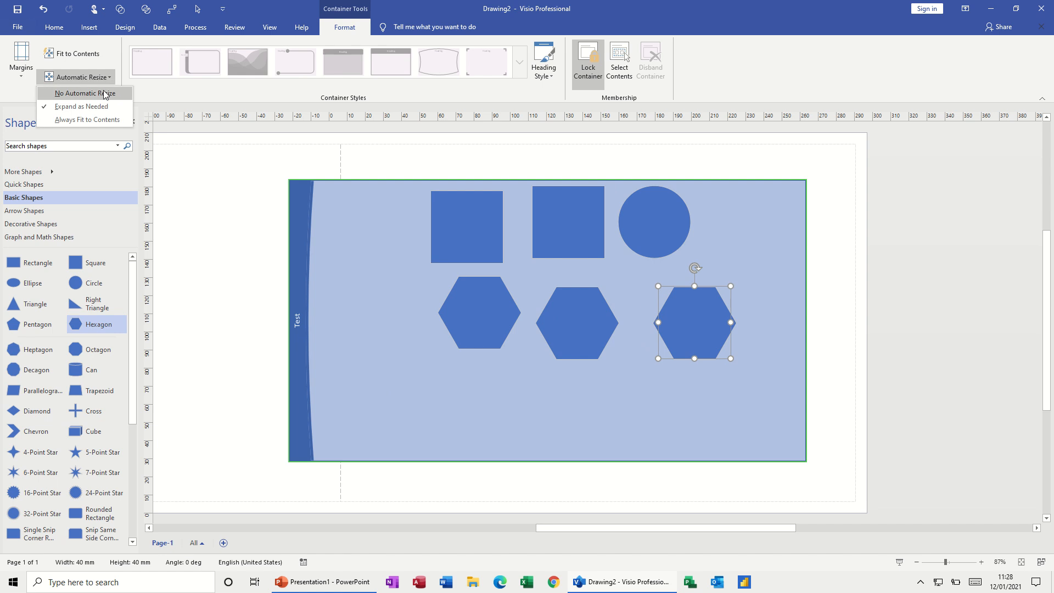
left_click(90, 120)
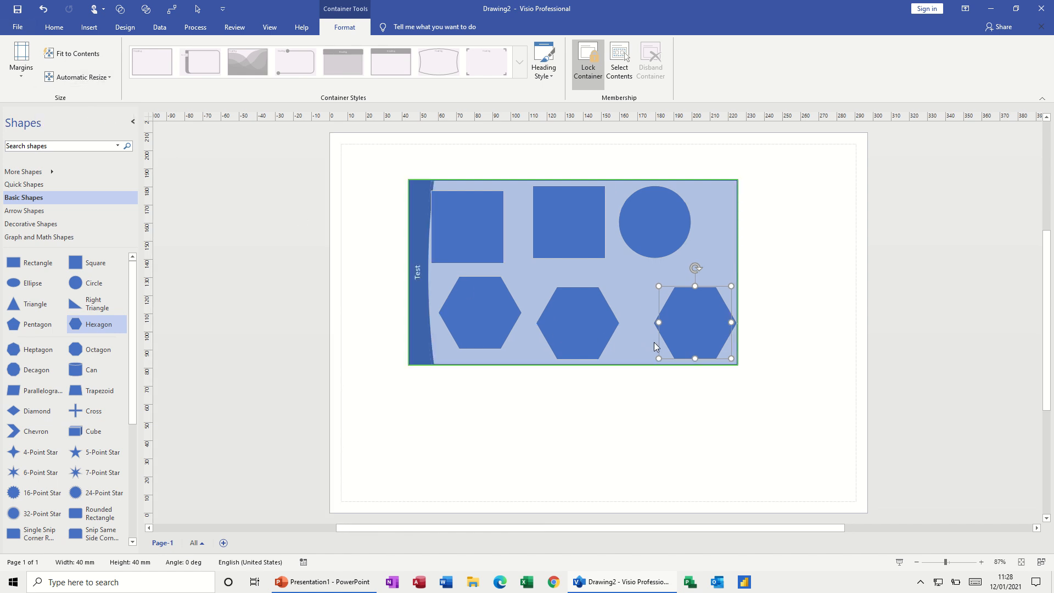
mouse_move(680, 333)
left_mouse_down()
mouse_move(702, 424)
mouse_move(734, 462)
mouse_move(733, 336)
mouse_move(771, 315)
mouse_move(827, 312)
mouse_move(683, 322)
mouse_move(682, 335)
left_mouse_up()
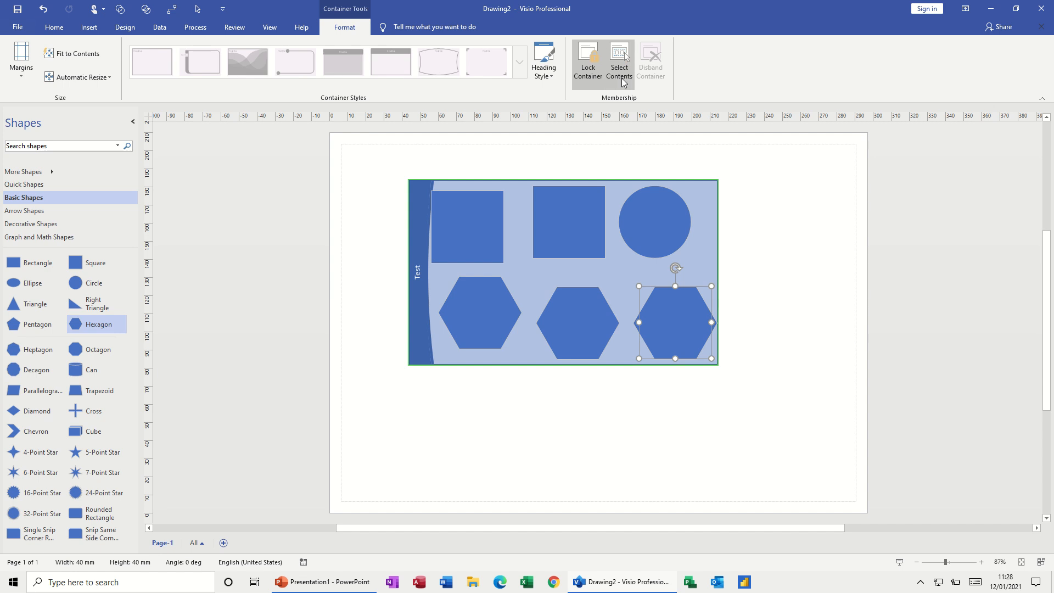
Unlock the container and add an octagon between the circle and the middle and right hexagons.
left_click(586, 60)
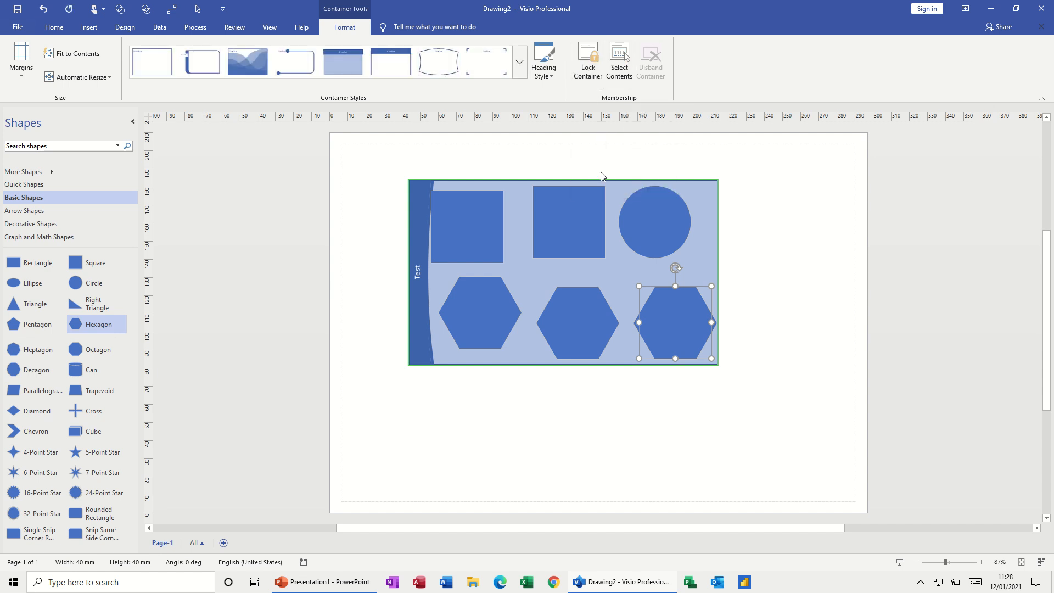
mouse_move(668, 226)
left_mouse_down()
mouse_move(823, 240)
mouse_move(654, 221)
left_mouse_up()
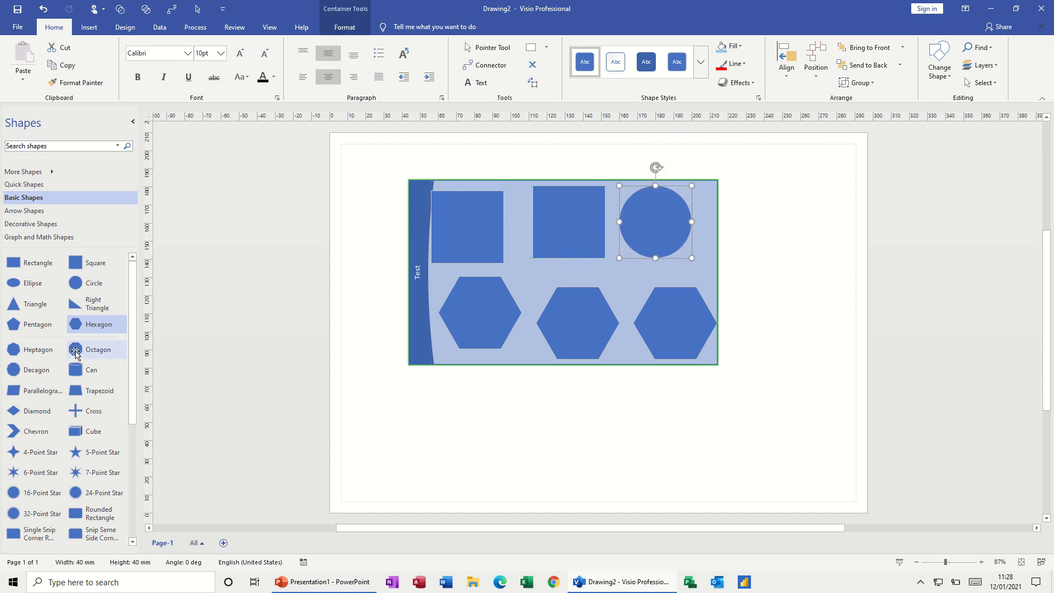
left_click_drag(75, 351, 638, 291)
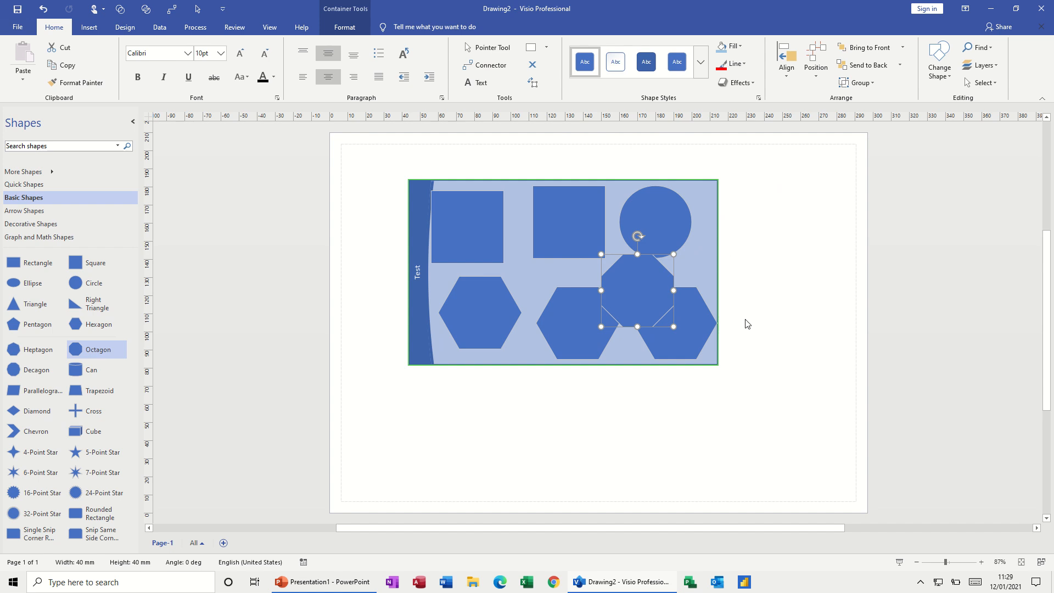
left_click(790, 289)
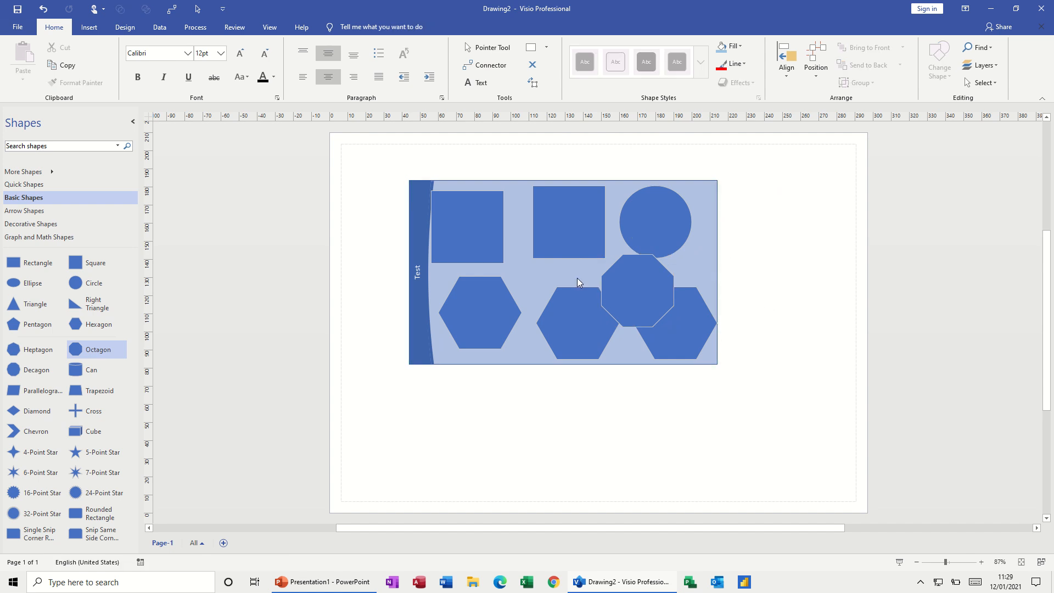
Move the container with its contents toward the page's upper-left corner, lock it, and shift the octagon slightly left inside it.
left_click_drag(410, 314, 387, 289)
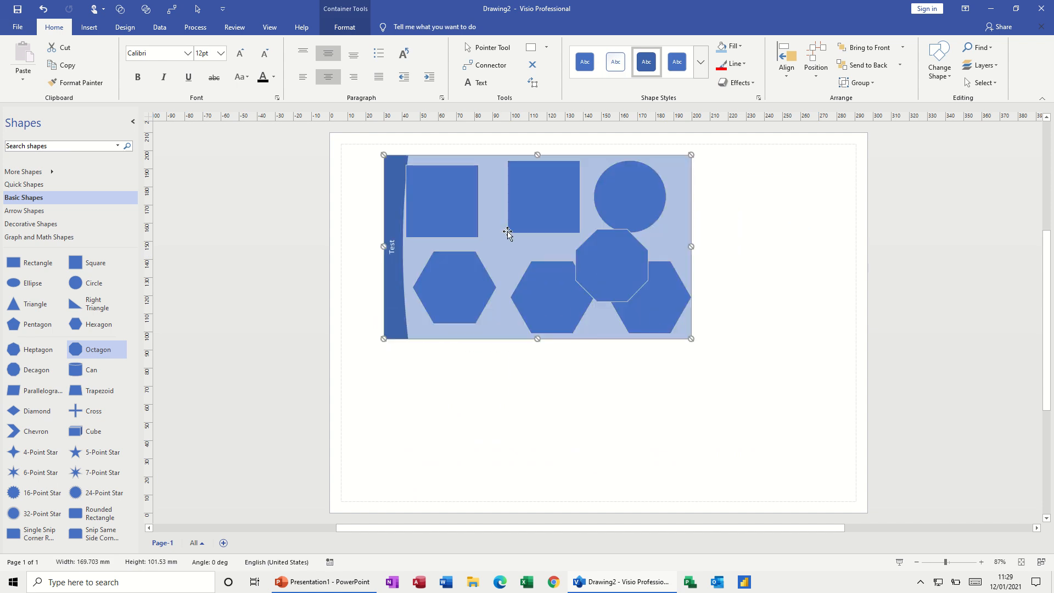
left_click(347, 28)
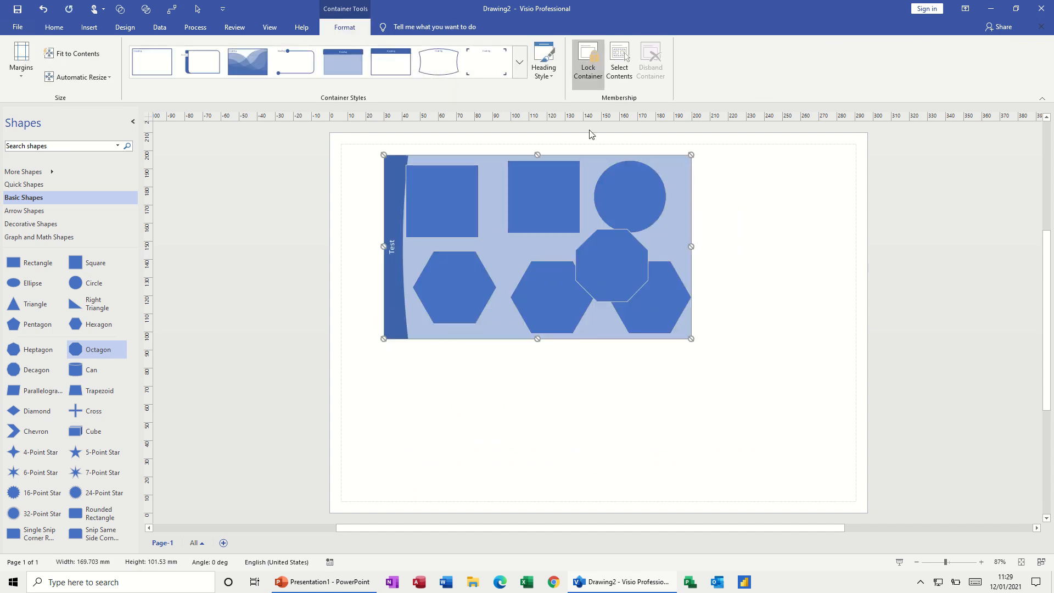
mouse_move(612, 262)
left_mouse_down()
mouse_move(601, 374)
mouse_move(601, 263)
left_mouse_up()
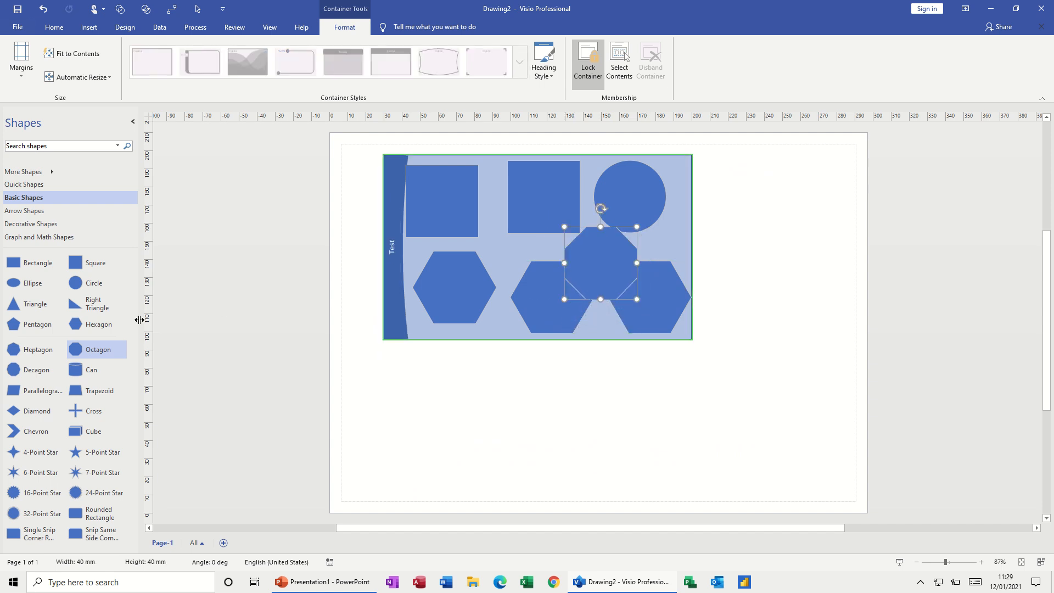
Place a new hexagon over the locked container, then separate them so the hexagon stands alone to the container's left.
left_click_drag(470, 294, 520, 259)
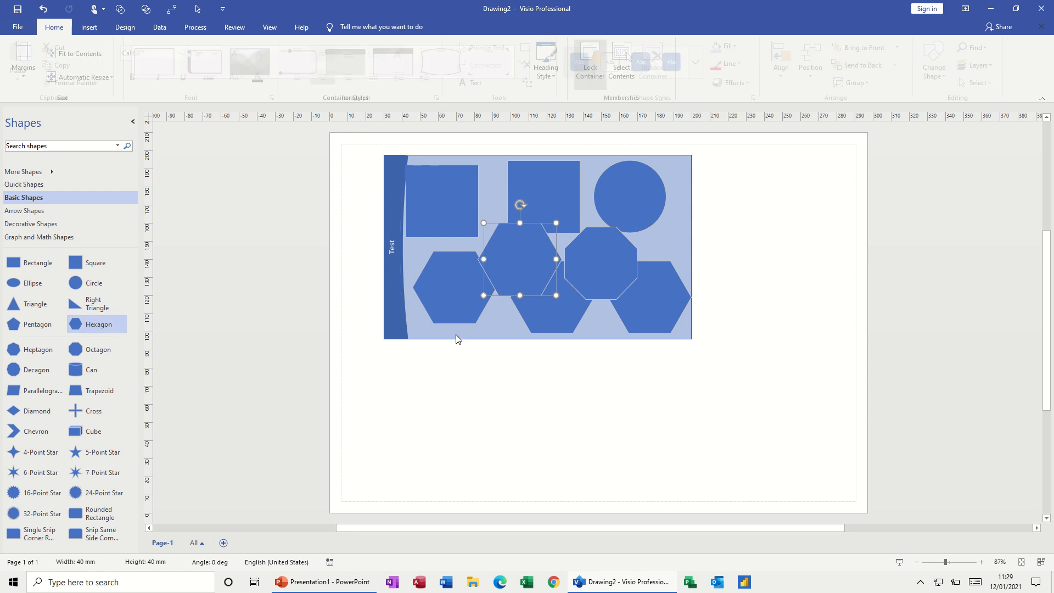
left_click_drag(391, 256, 619, 241)
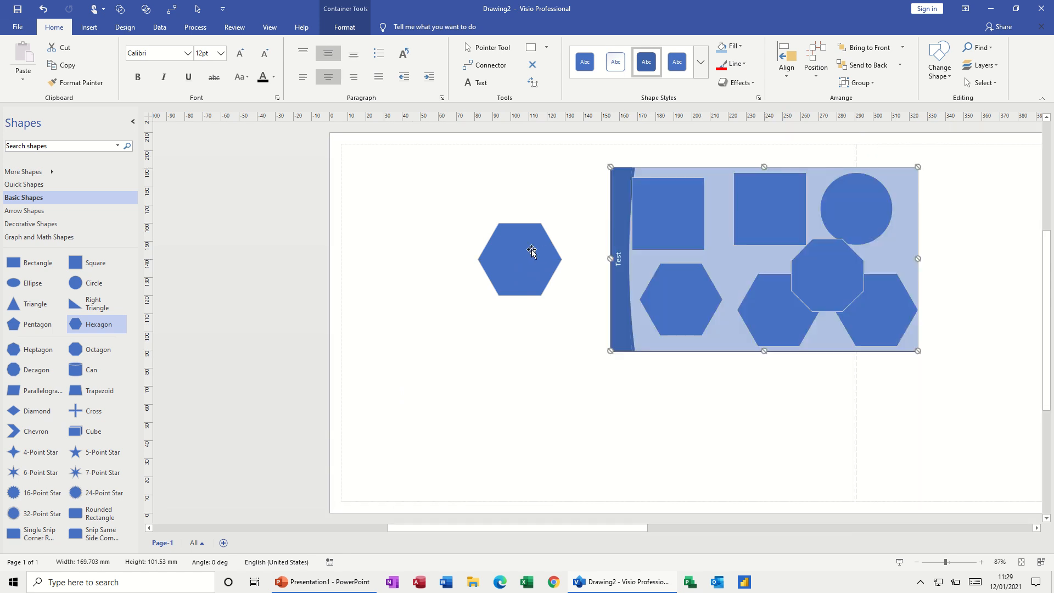
left_click_drag(532, 251, 423, 292)
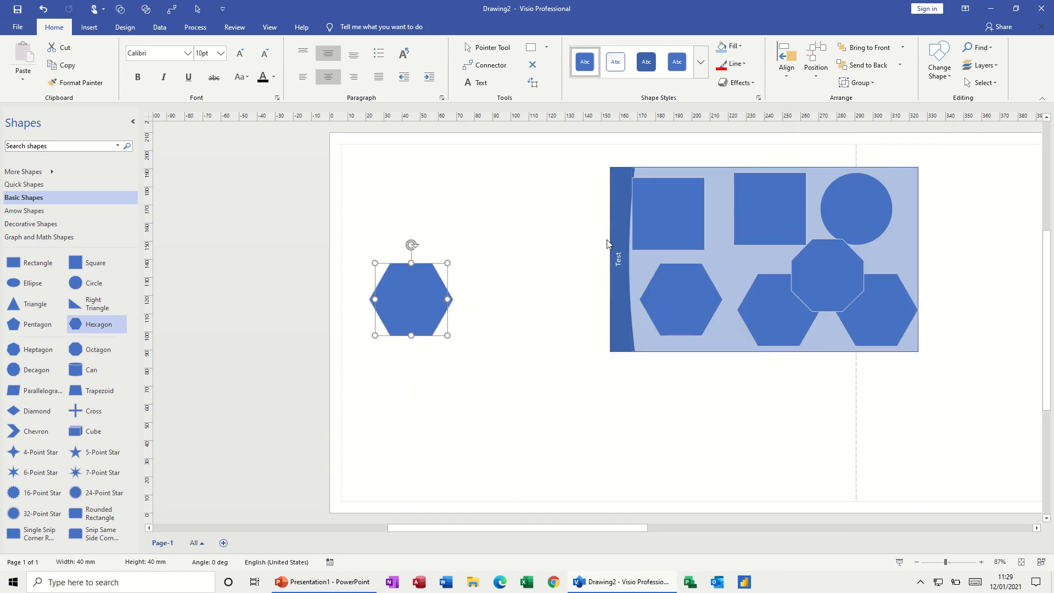
left_click_drag(611, 240, 493, 246)
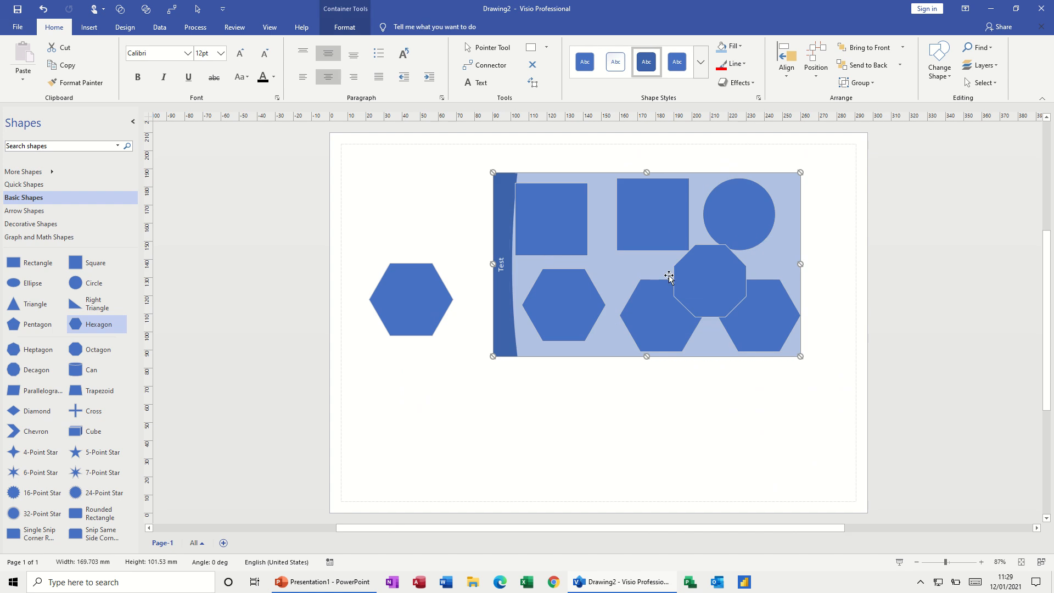
Unlock the container, move the octagon out below it, and reposition the container slightly up and left on the page.
left_click(721, 267)
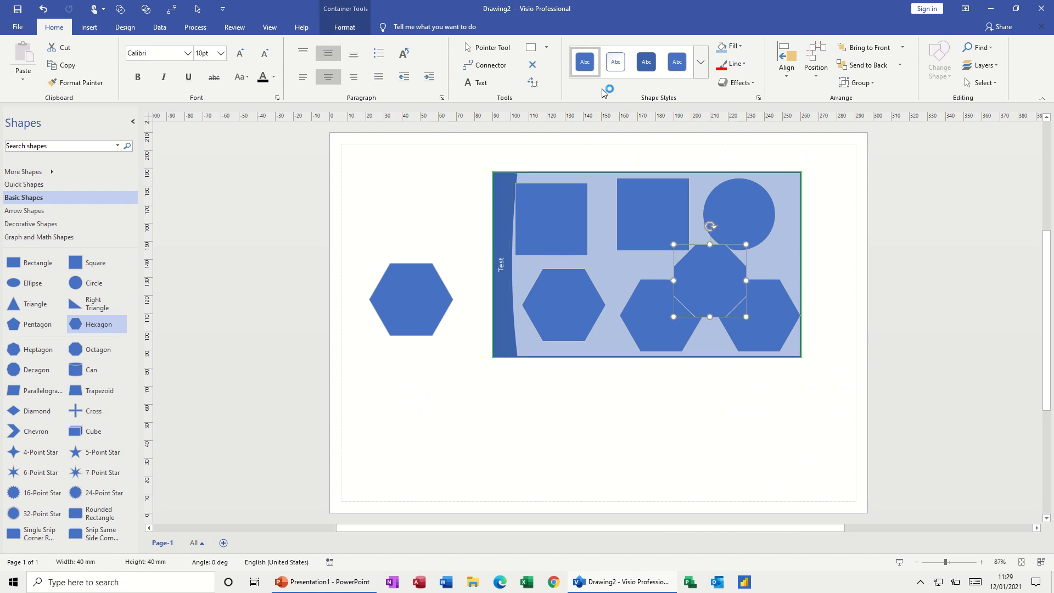
left_click(345, 27)
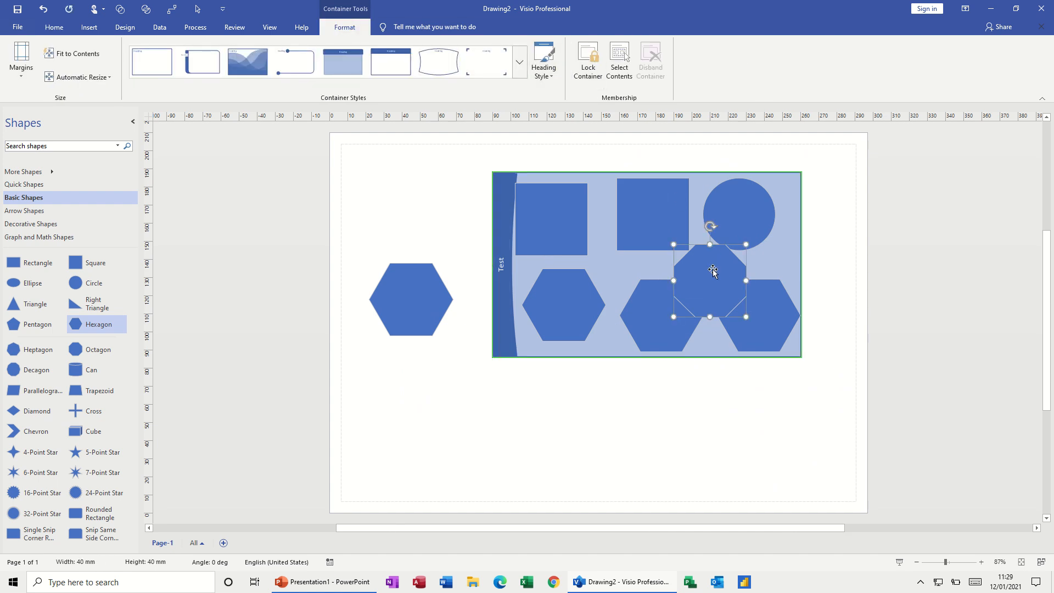
left_click_drag(713, 271, 495, 422)
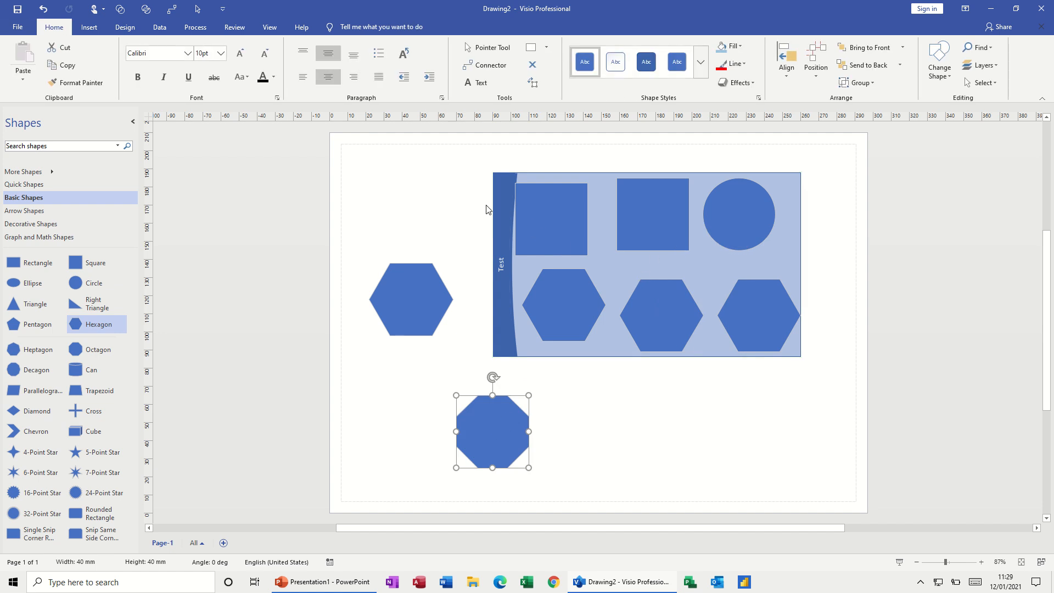
left_click_drag(489, 212, 465, 197)
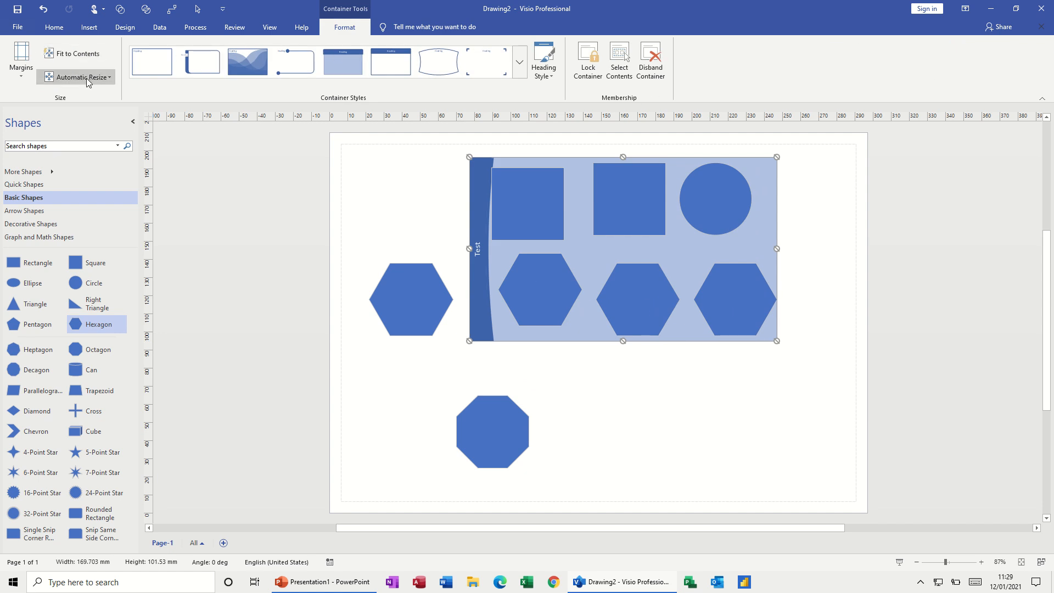
View the container's margin options without changing them and disband the Test container.
left_click(25, 83)
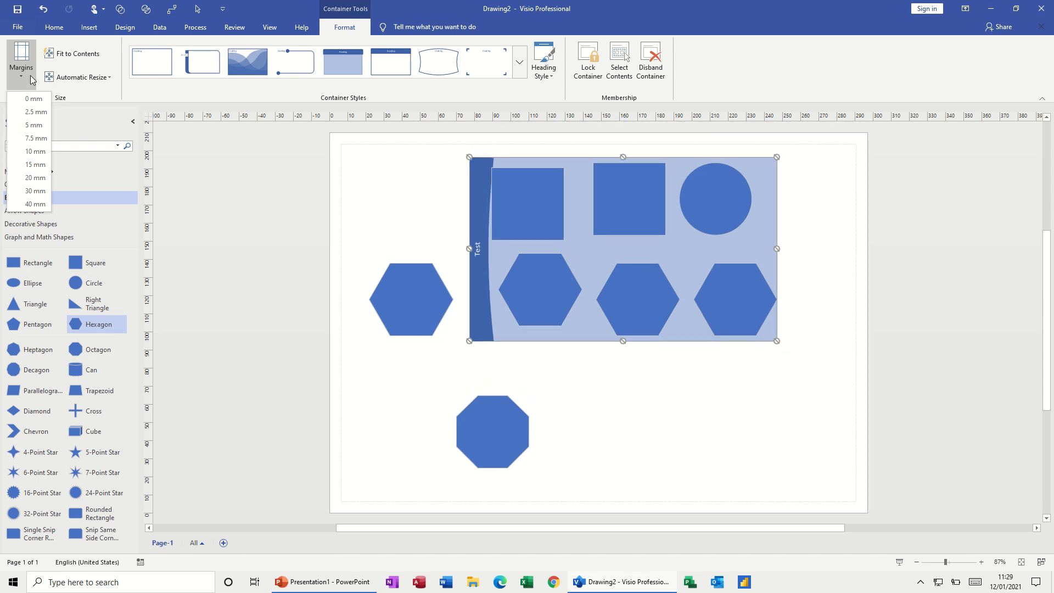
left_click(141, 88)
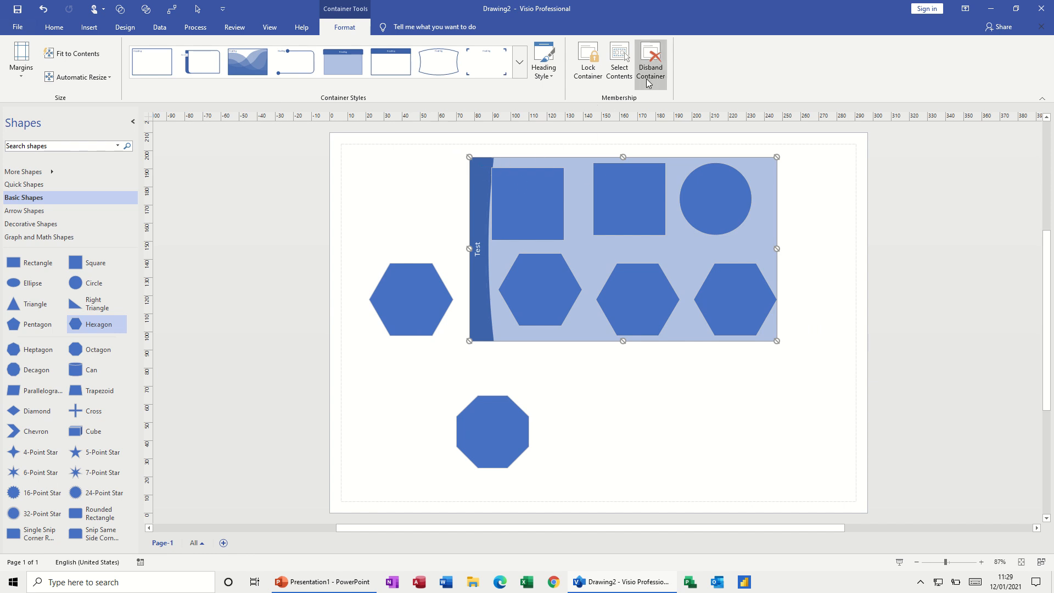
left_click(652, 60)
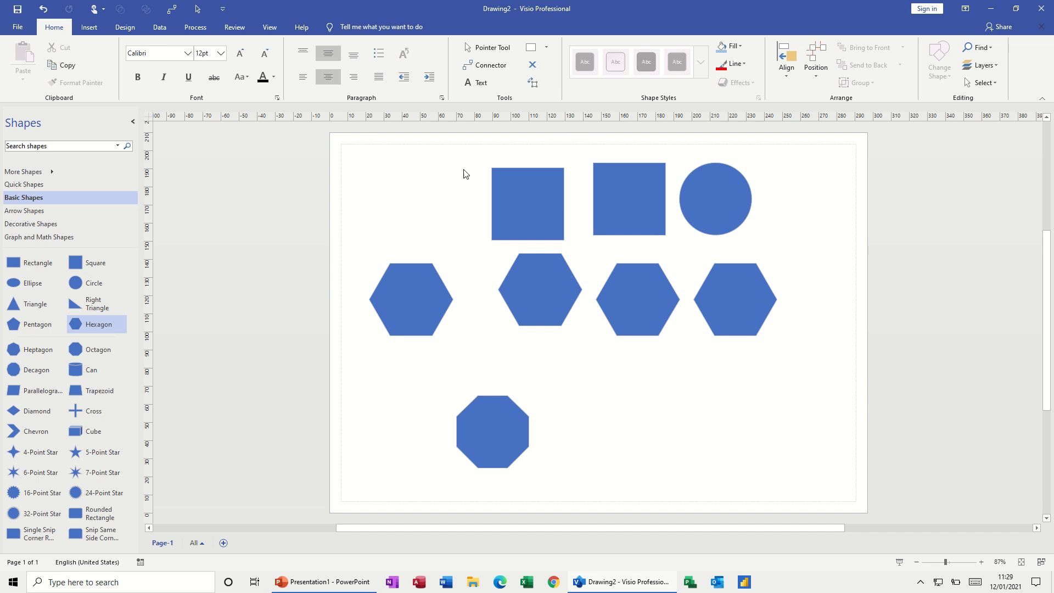
Enclose the two squares in a new container with a thick left edge and a heading beside it.
left_click_drag(453, 153, 679, 251)
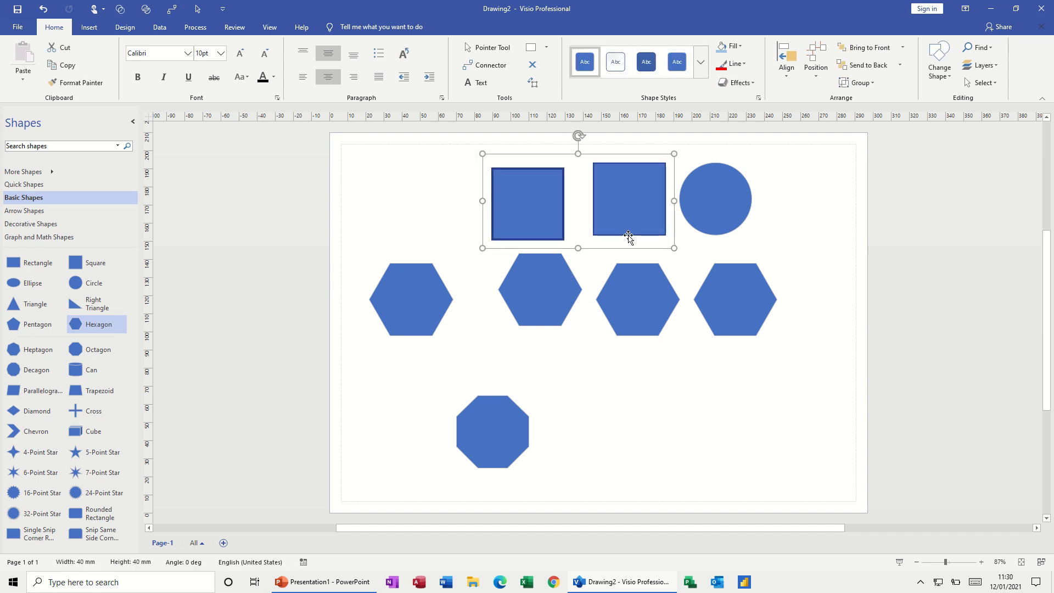
left_click(89, 27)
left_click(194, 59)
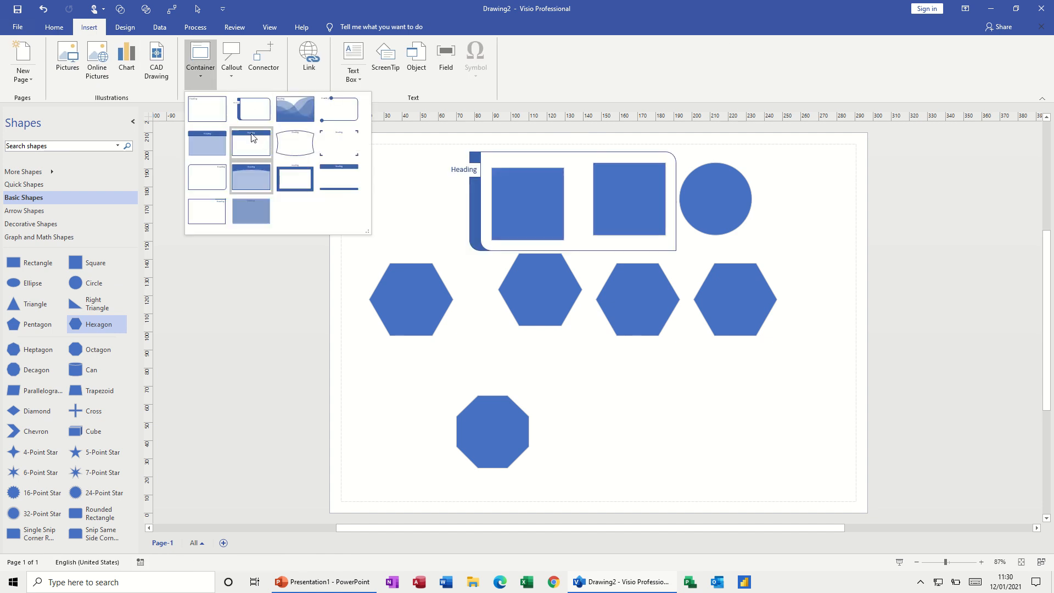
left_click(251, 113)
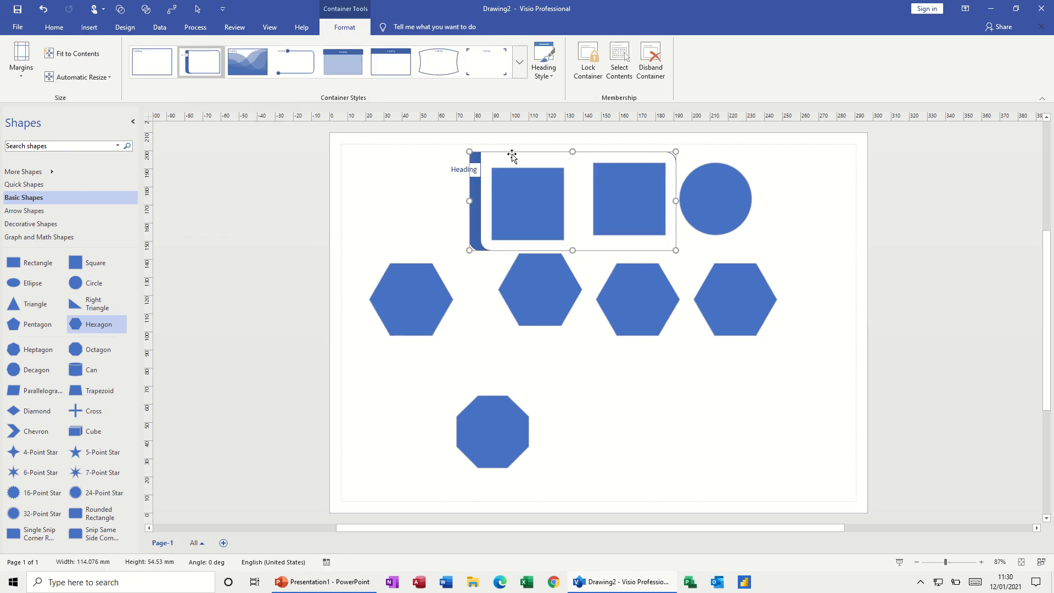
Move the new container with the two squares to the page's upper-left area and lock it.
left_click_drag(511, 156, 426, 154)
left_click(584, 69)
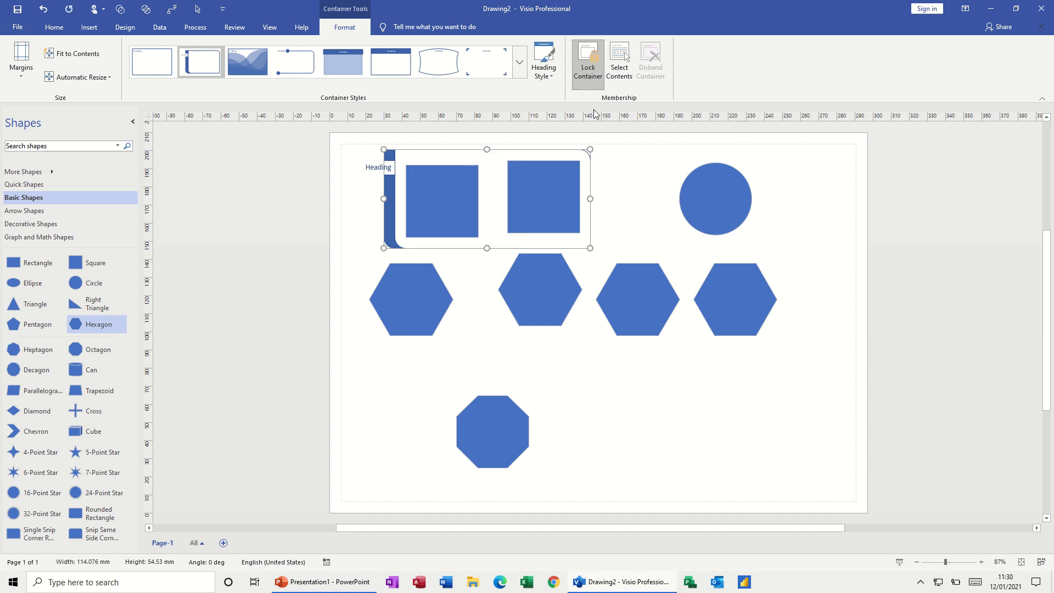
left_click(630, 254)
Enclose the two right-hand hexagons in a shaded container with a heading bar on top and move it to the page's lower-right area.
left_click_drag(594, 254, 782, 357)
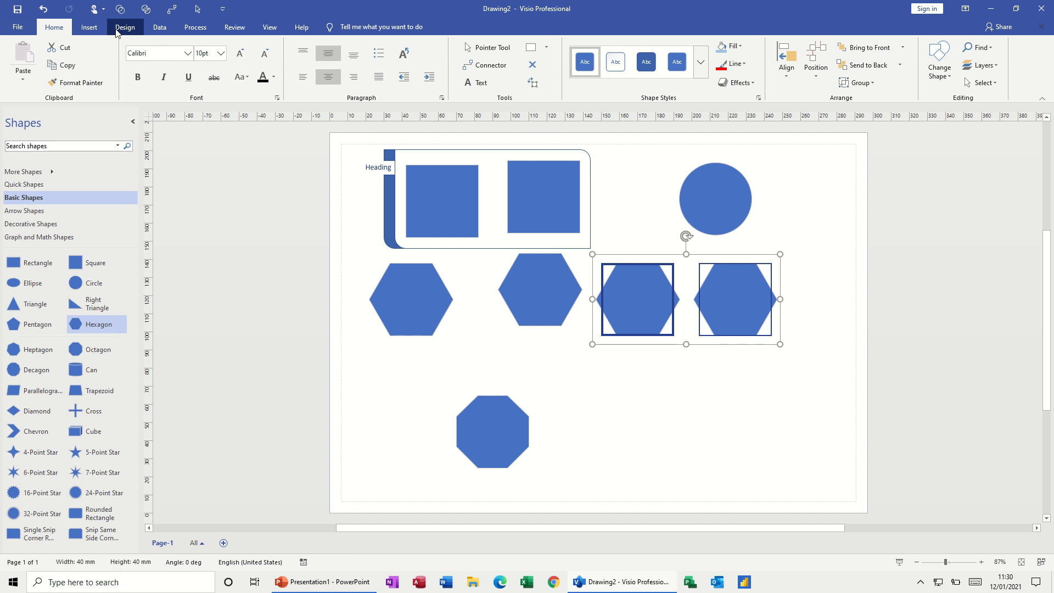
left_click(88, 27)
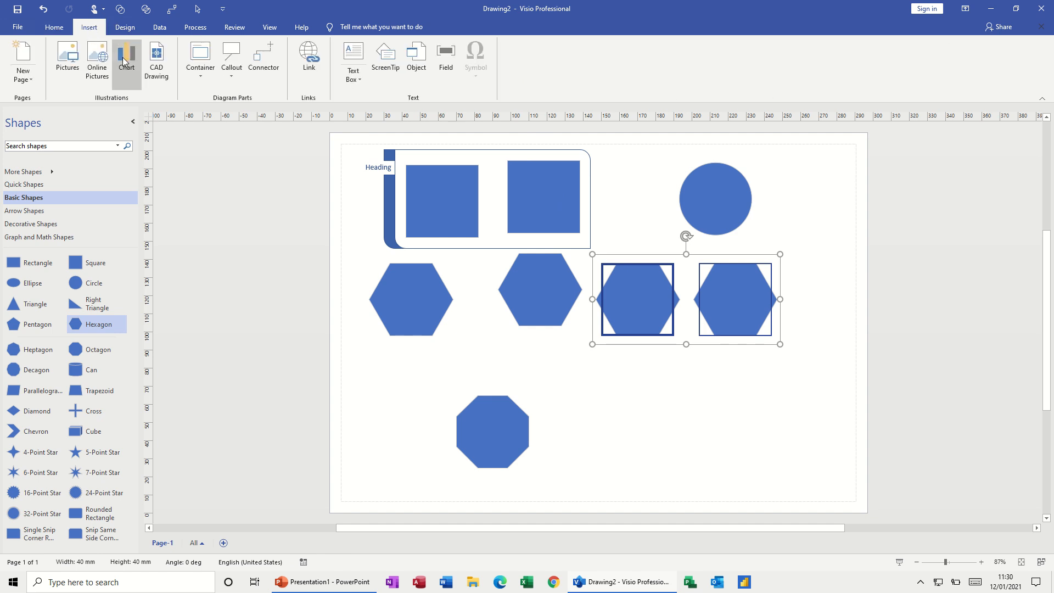
left_click(200, 58)
left_click(204, 142)
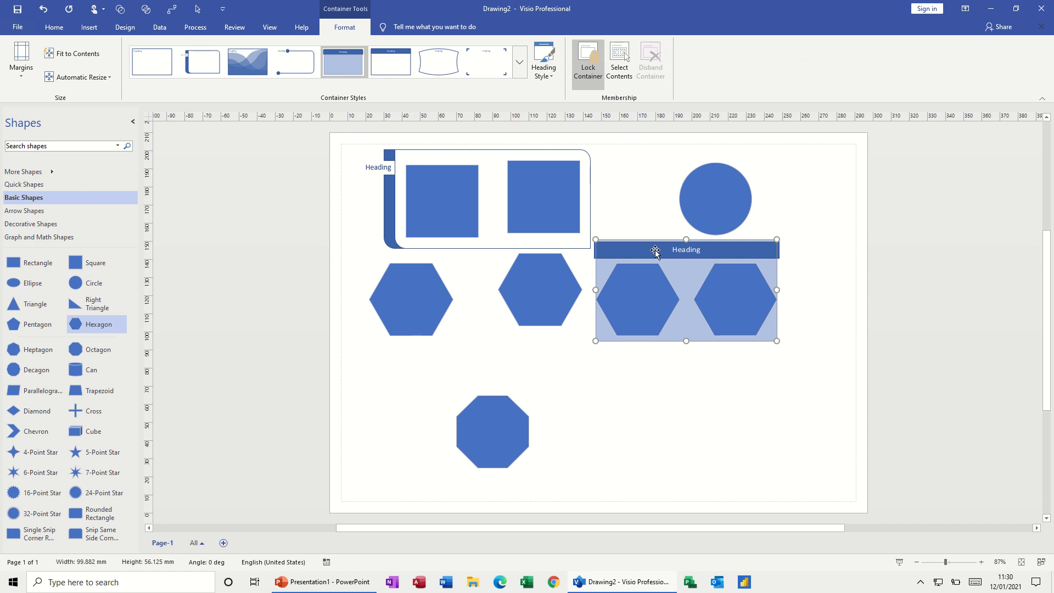
left_click_drag(654, 249, 706, 351)
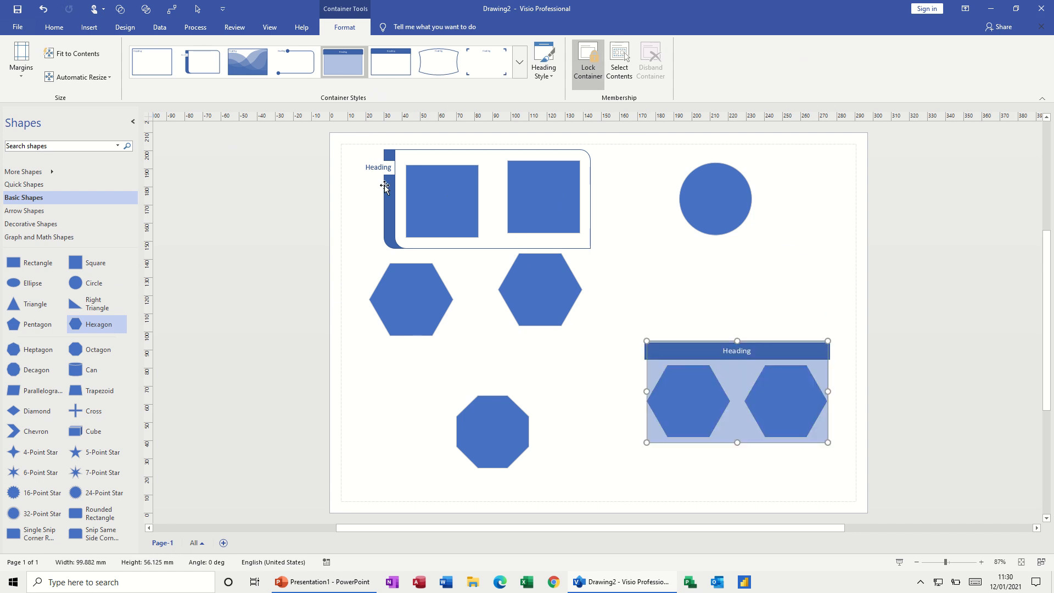
Move the squares' container above the hexagon container and shift the second loose hexagon level with the first, selecting both loose hexagons.
left_click_drag(385, 187, 640, 280)
left_click_drag(524, 285, 504, 286)
left_click_drag(365, 253, 580, 355)
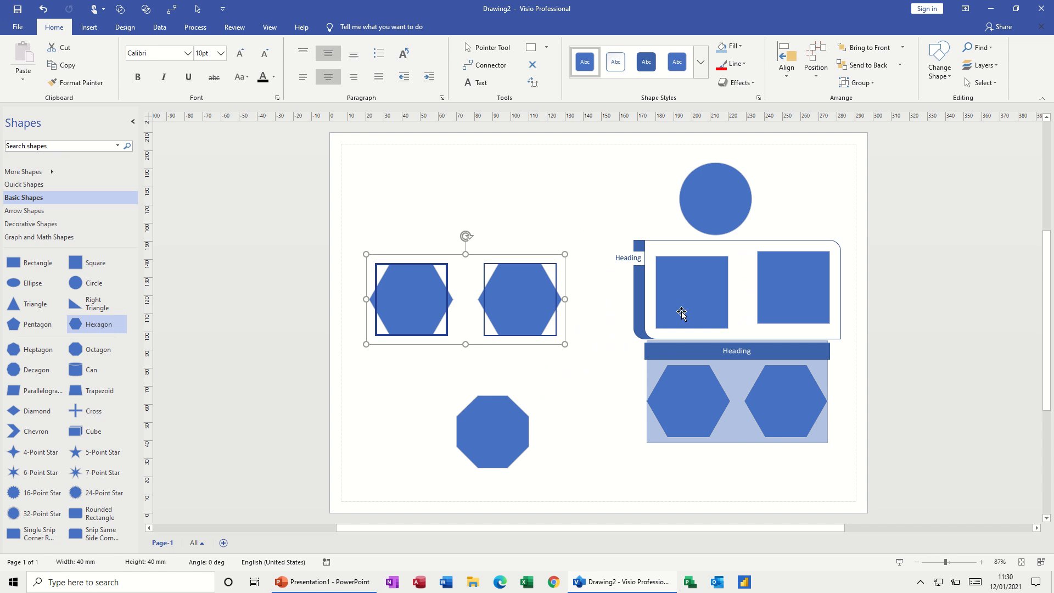
Move the squares' container back to the page's upper-left area, and unlock and disband it.
left_click(652, 278)
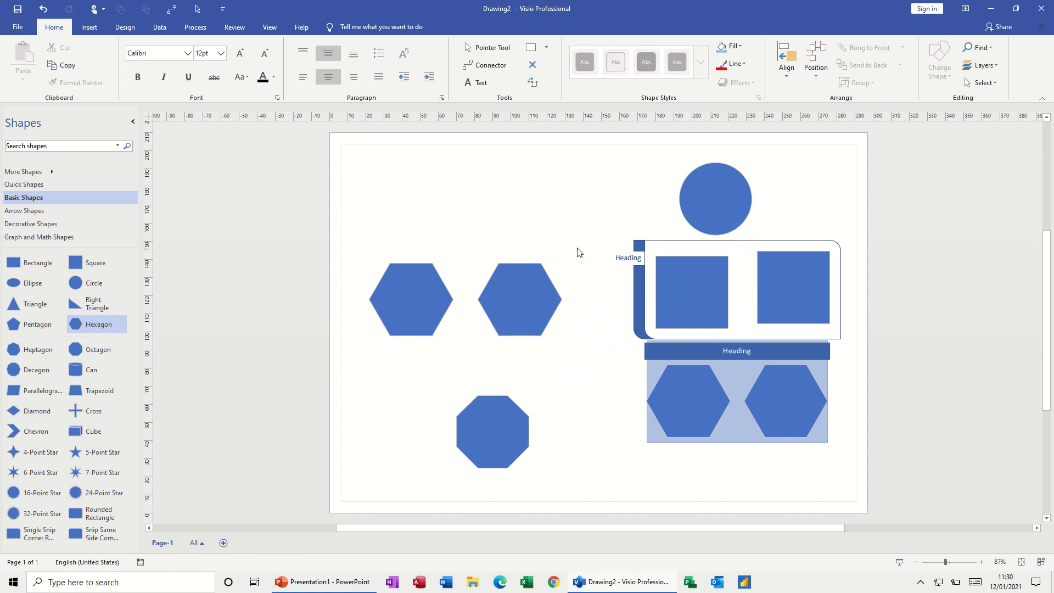
left_click(763, 296)
left_click(345, 27)
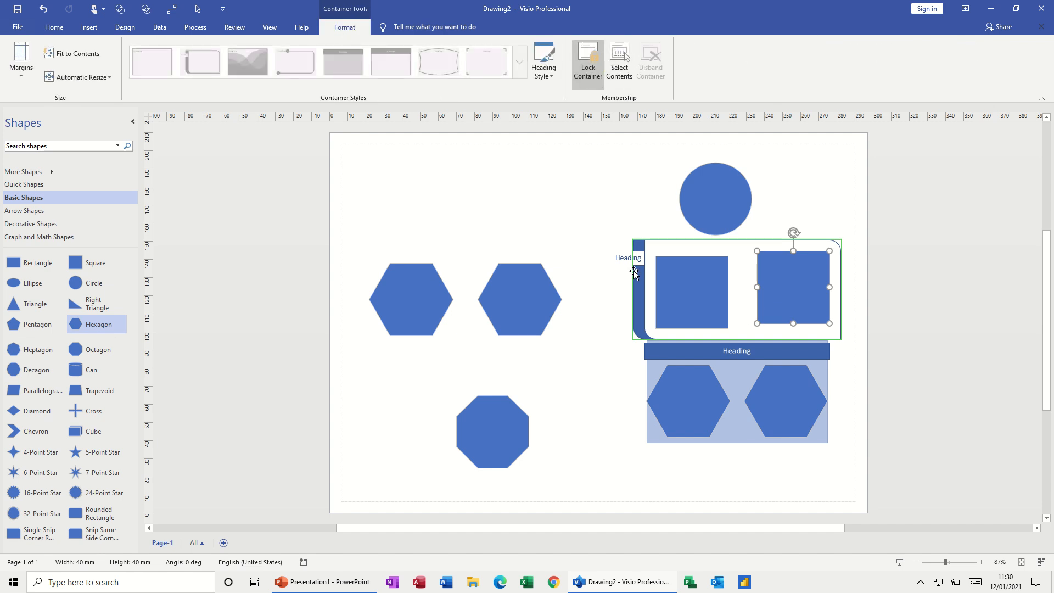
left_click_drag(635, 270, 386, 173)
left_click(590, 65)
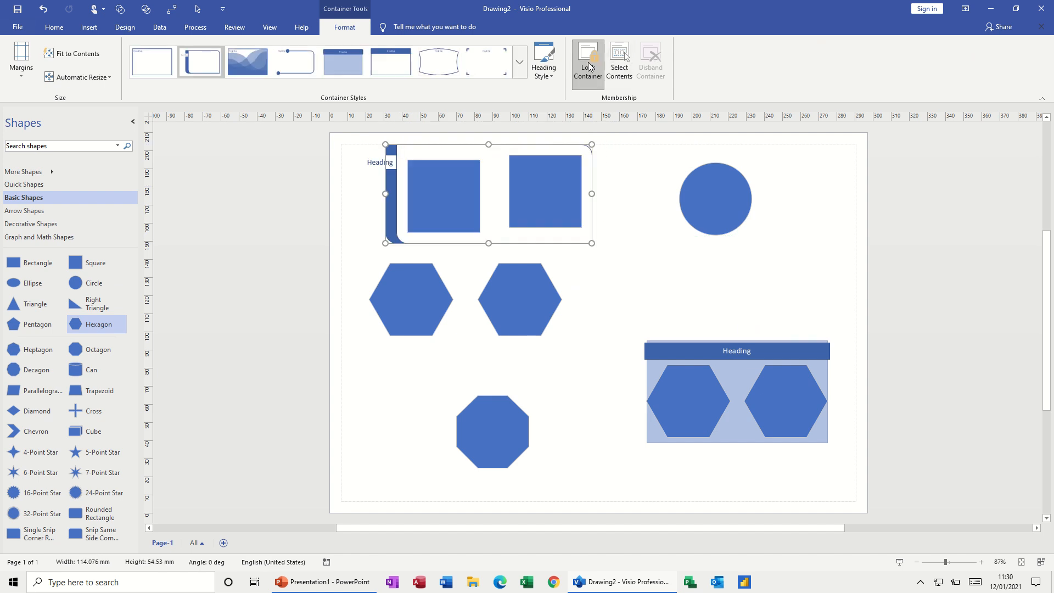
left_click(644, 81)
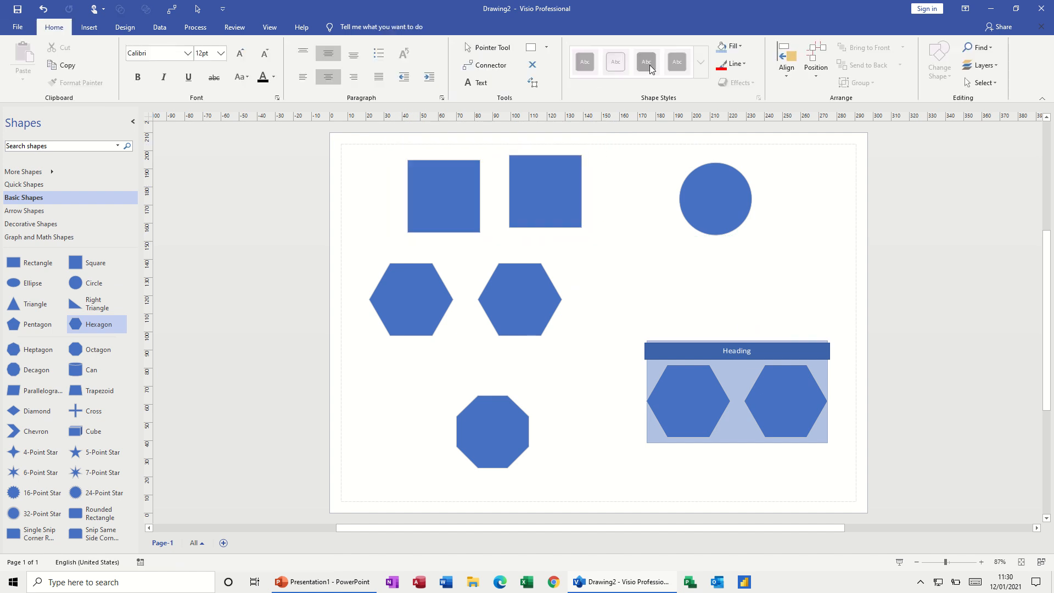
Unlock and disband the shaded container around the two hexagons in the page's lower-right area.
left_click(667, 348)
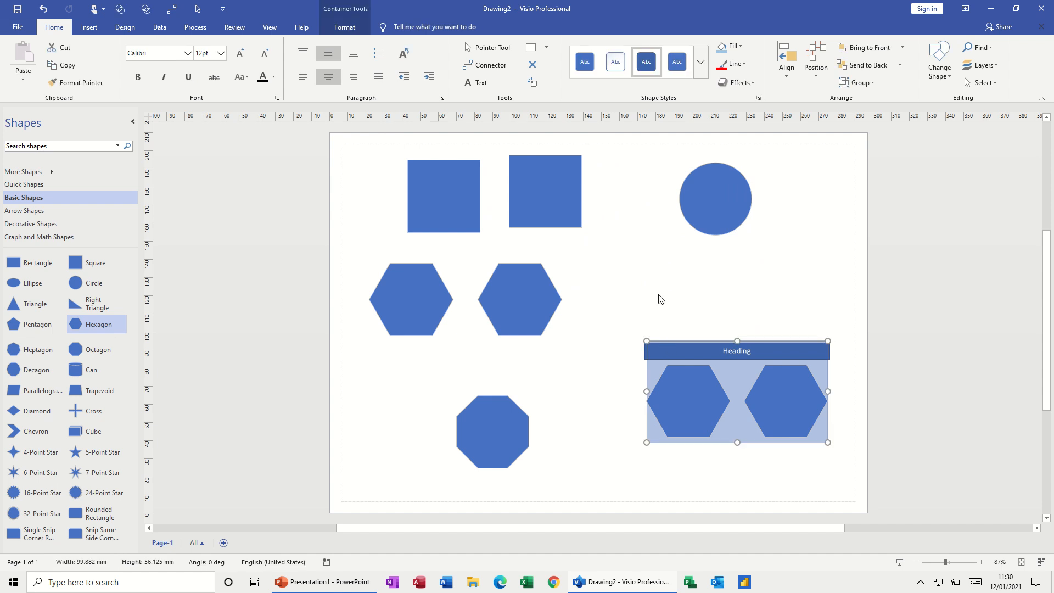
left_click(354, 32)
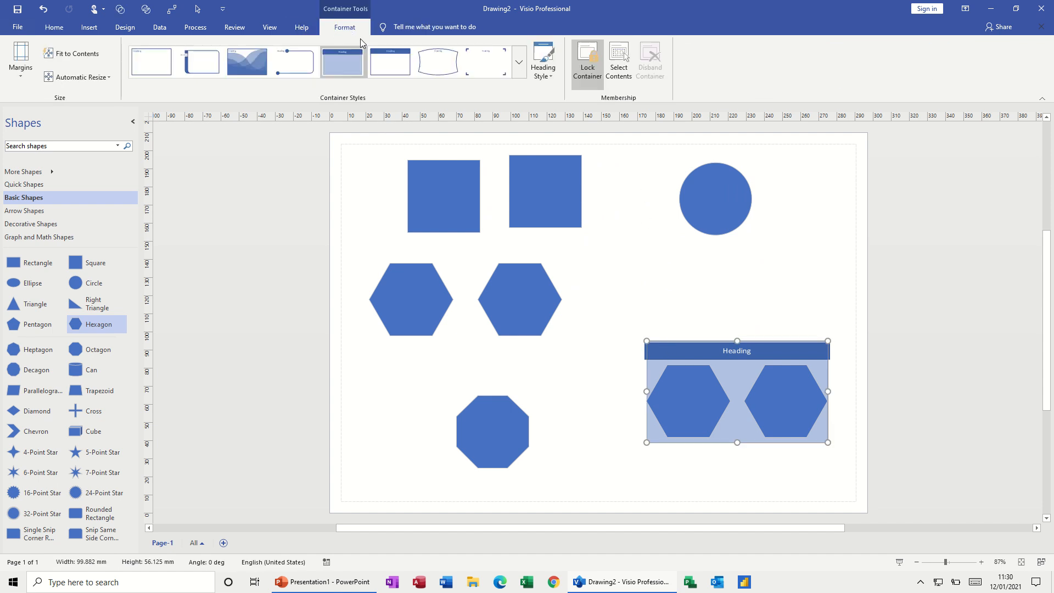
left_click(588, 64)
left_click(658, 67)
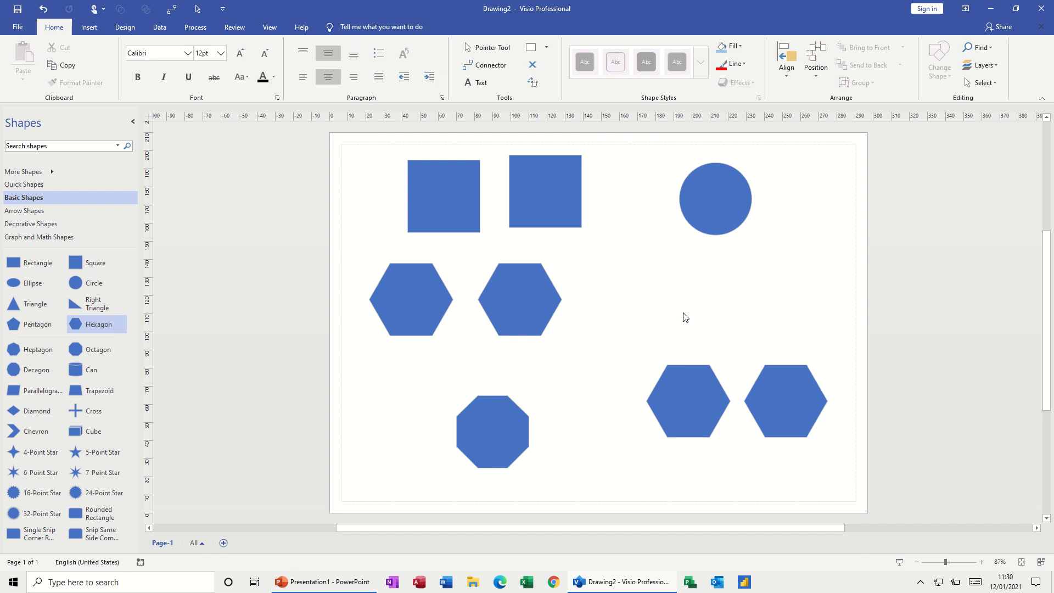